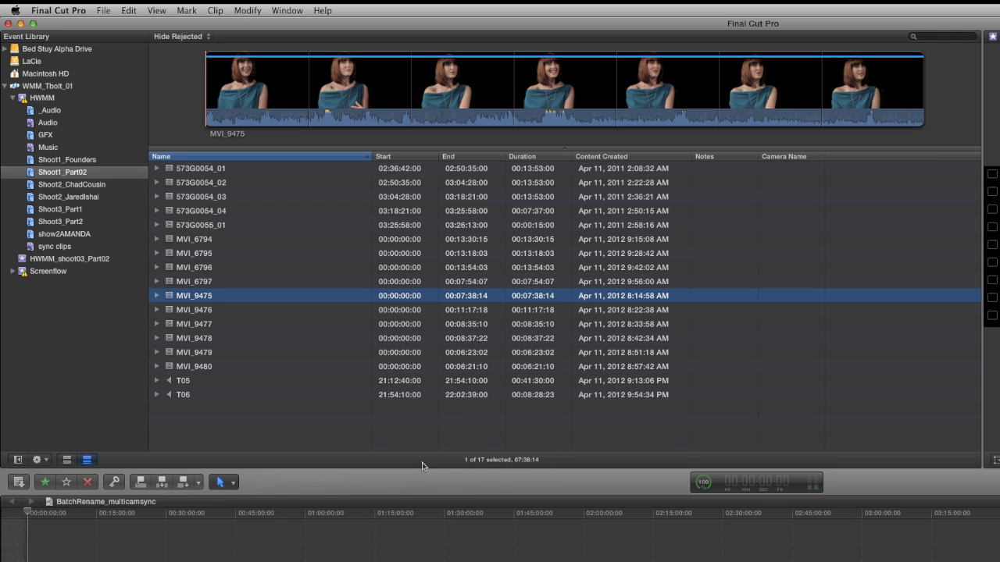
- Preview clips 573G0054_01, MVI_6794 and MVI_9475
{"action": "left_click", "coordinate": [210, 169]}
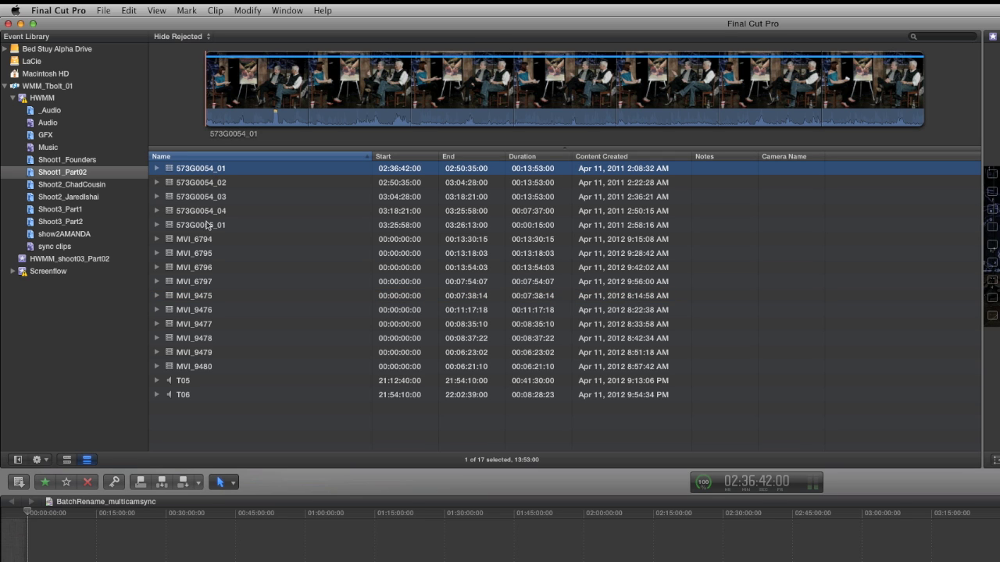
{"action": "left_click", "coordinate": [202, 241]}
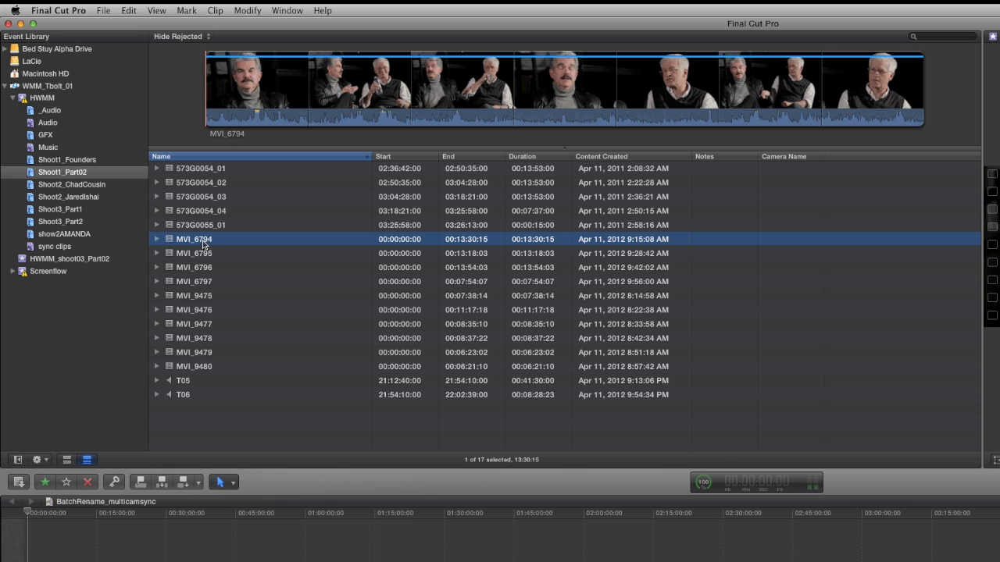
{"action": "left_click", "coordinate": [192, 297]}
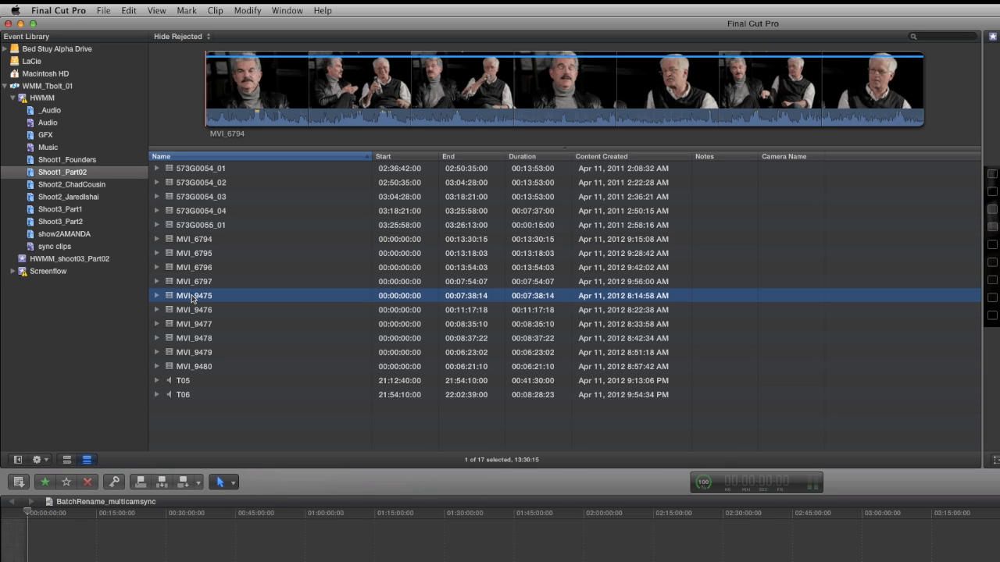
- Select T05 and T06, then all 17 clips, then return to MVI_9475 alone
{"action": "left_click", "coordinate": [187, 381]}
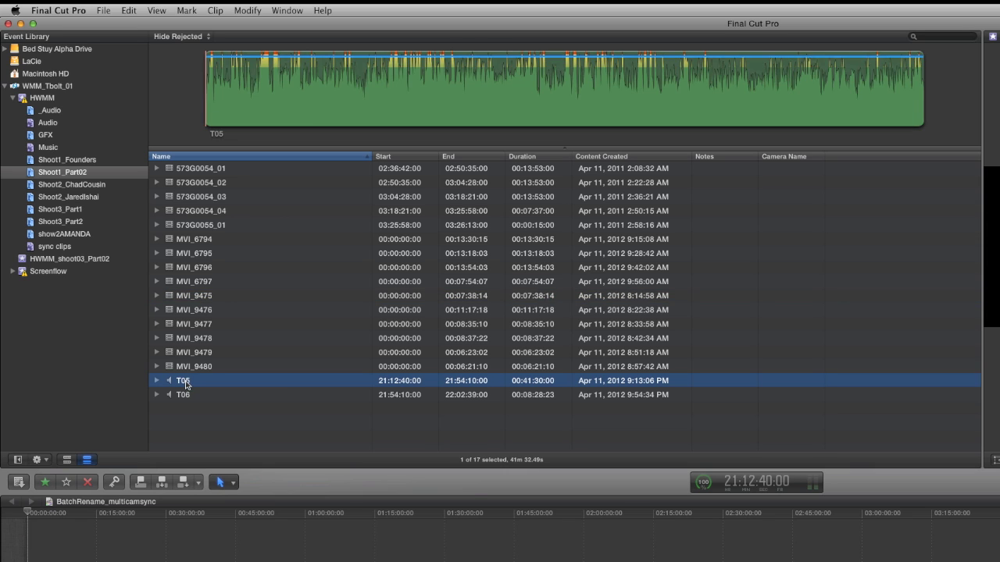
{"action": "left_click", "coordinate": [186, 395], "text": "shift"}
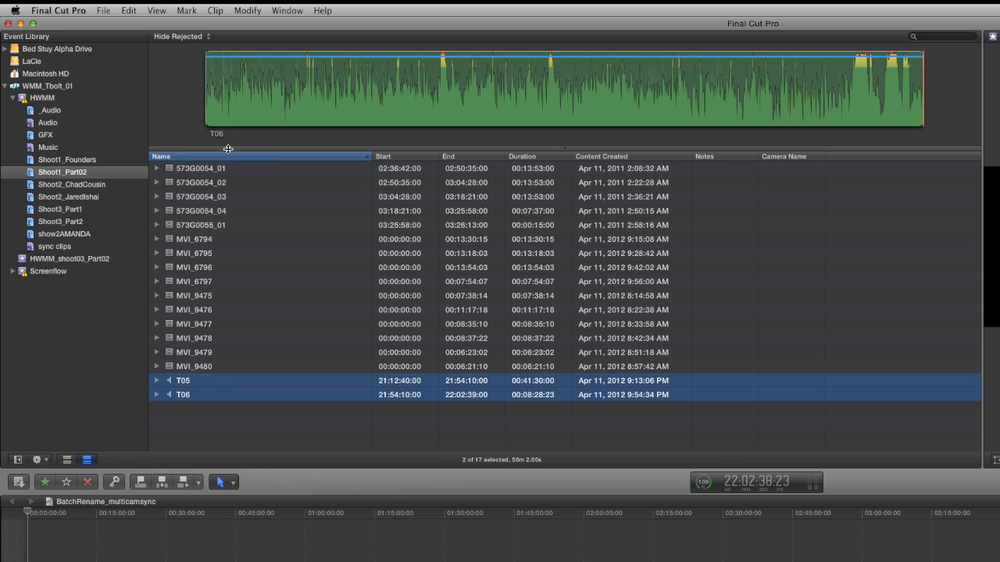
{"action": "left_click", "coordinate": [208, 170], "text": "shift"}
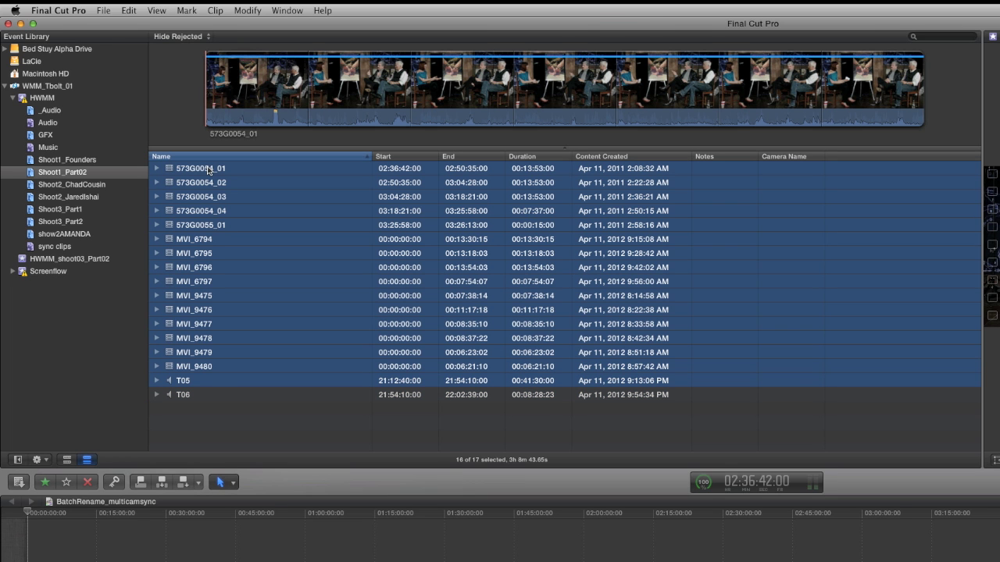
{"action": "left_click", "coordinate": [207, 399], "text": "shift"}
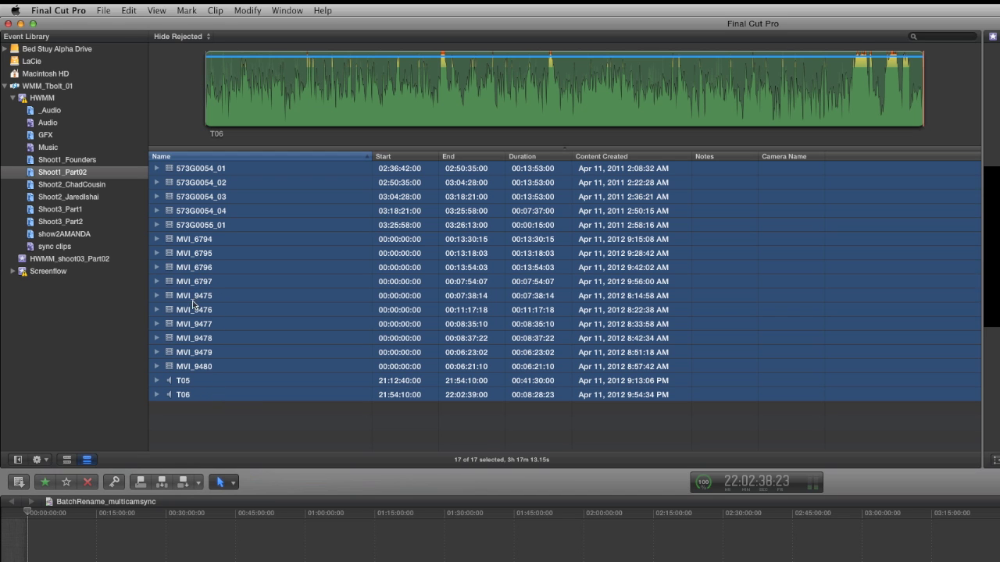
{"action": "left_click", "coordinate": [192, 300]}
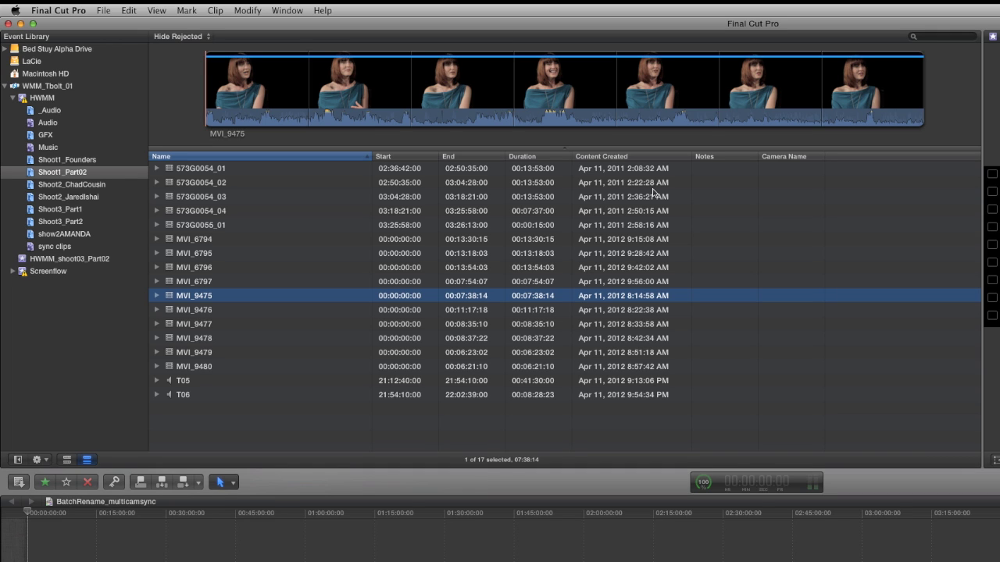
- Add the Camera Angle and Scene list columns, then select clip 573G0054_01
{"action": "right_click", "coordinate": [712, 160]}
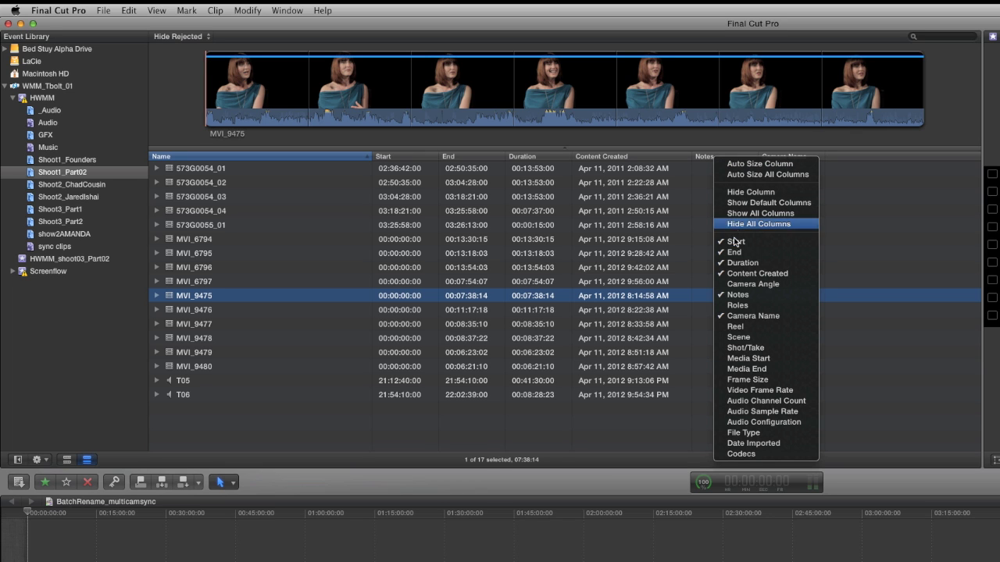
{"action": "left_click", "coordinate": [743, 285]}
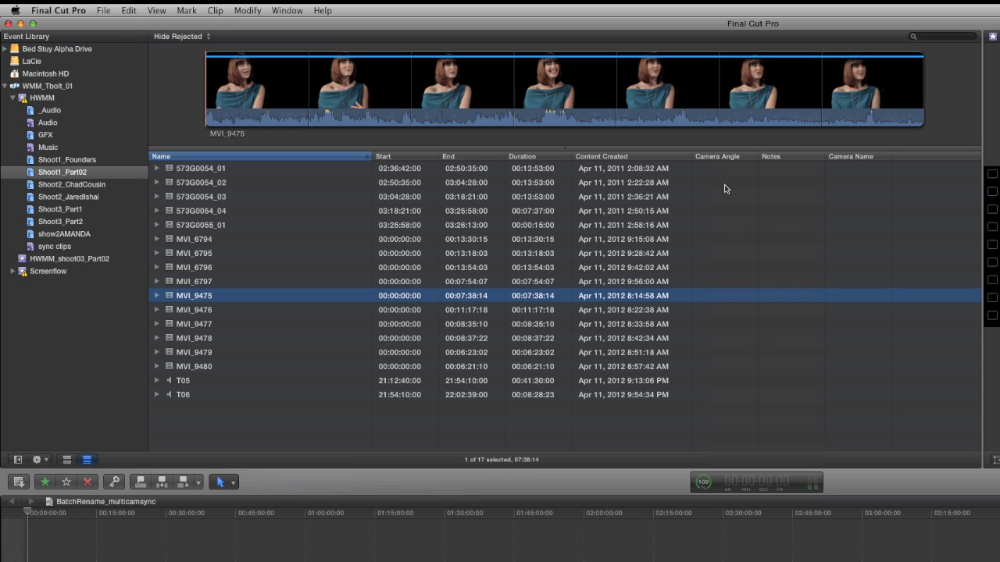
{"action": "right_click", "coordinate": [734, 162]}
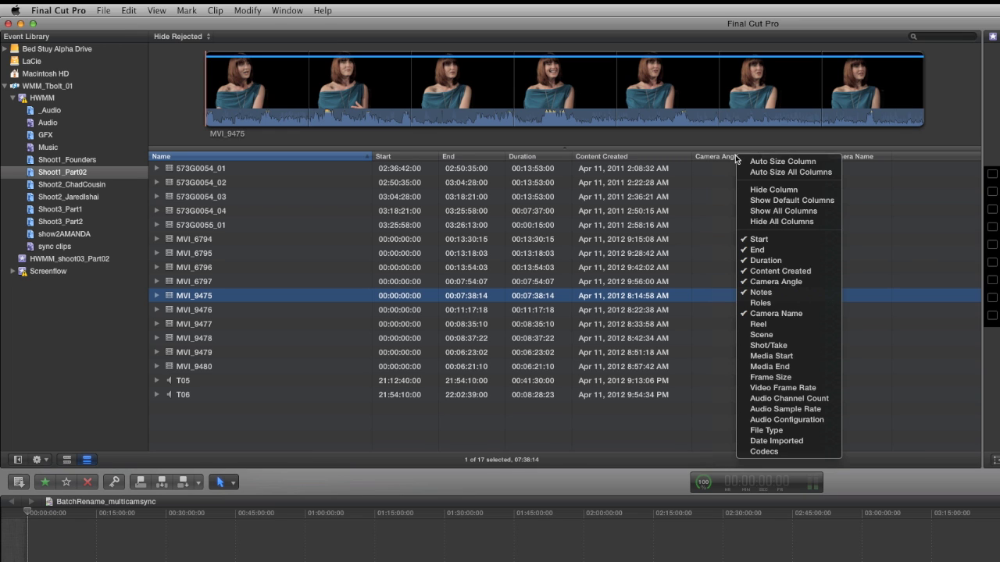
{"action": "left_click", "coordinate": [763, 336]}
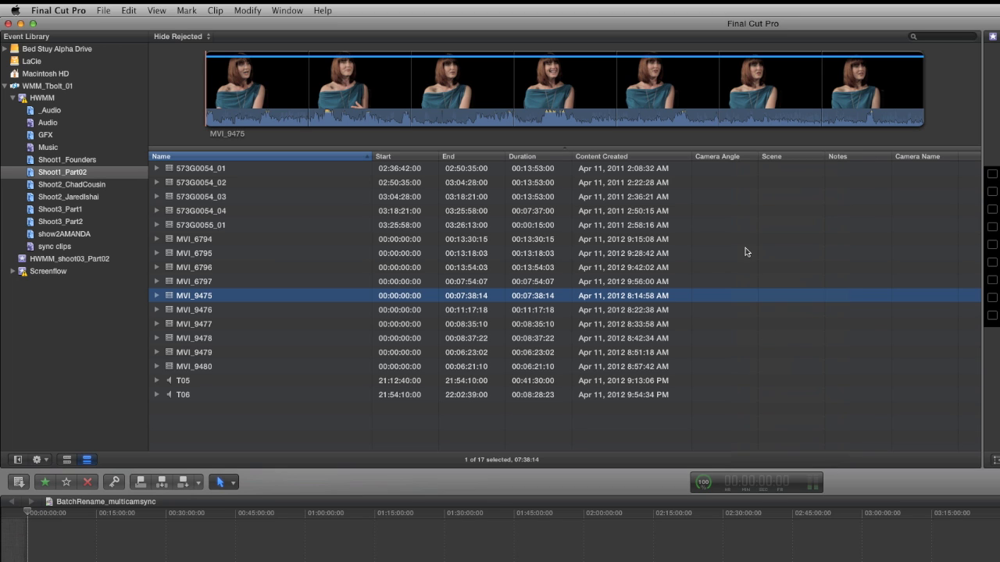
{"action": "left_click", "coordinate": [201, 169]}
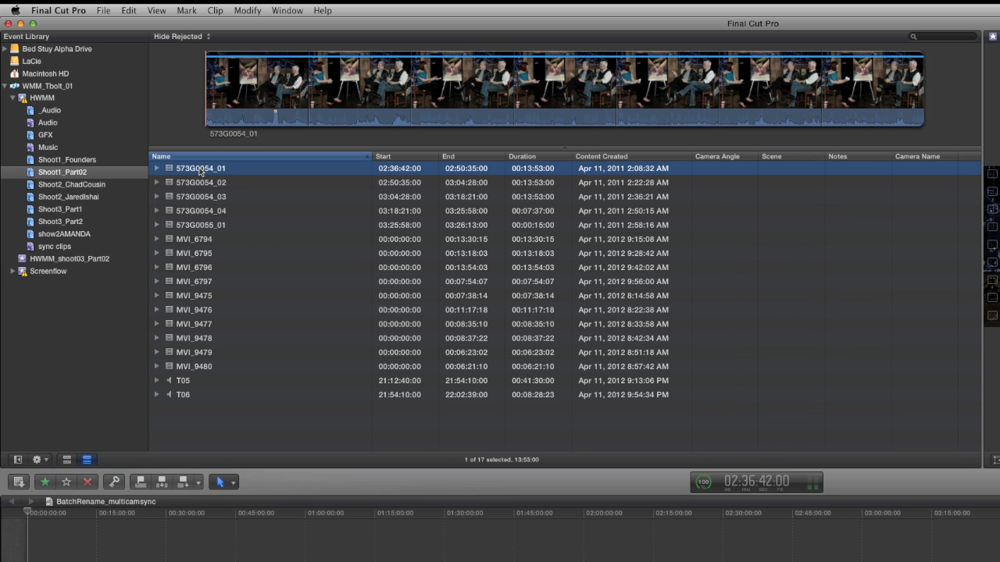
- Select 573G0054_01 through 573G0055_01 and switch the Info inspector to Extended View
{"action": "left_click", "coordinate": [201, 226], "text": "shift"}
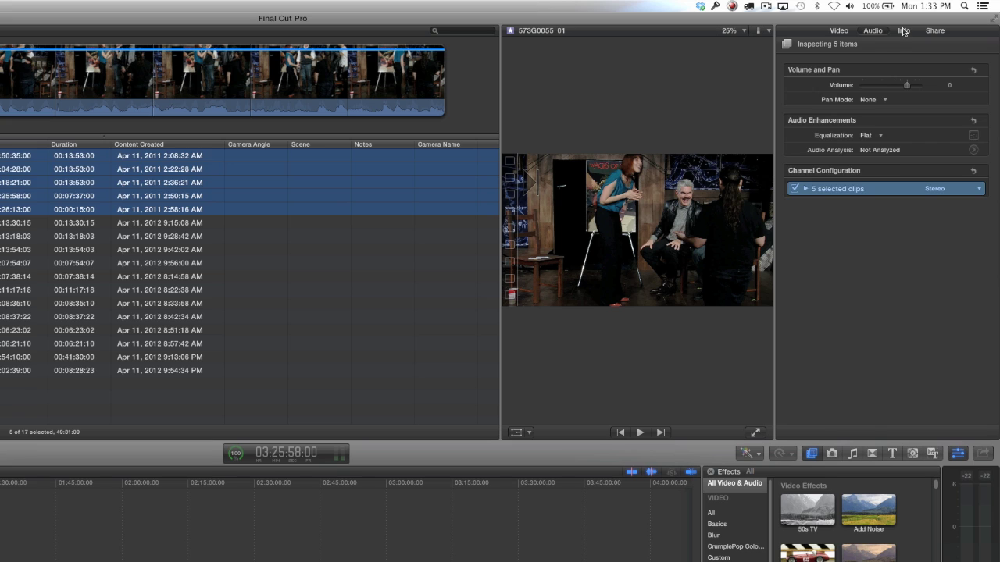
{"action": "left_click", "coordinate": [904, 31]}
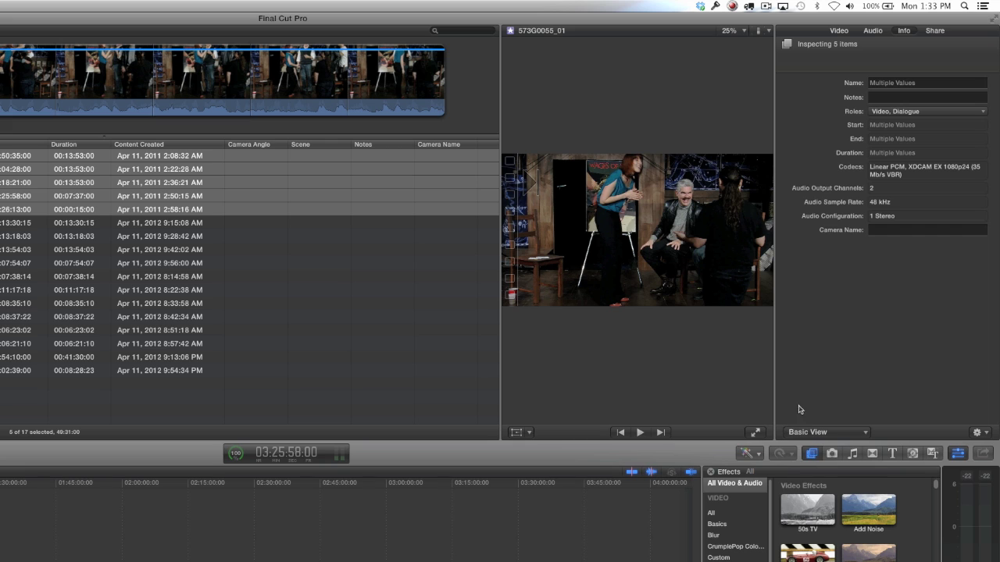
{"action": "left_click", "coordinate": [805, 433]}
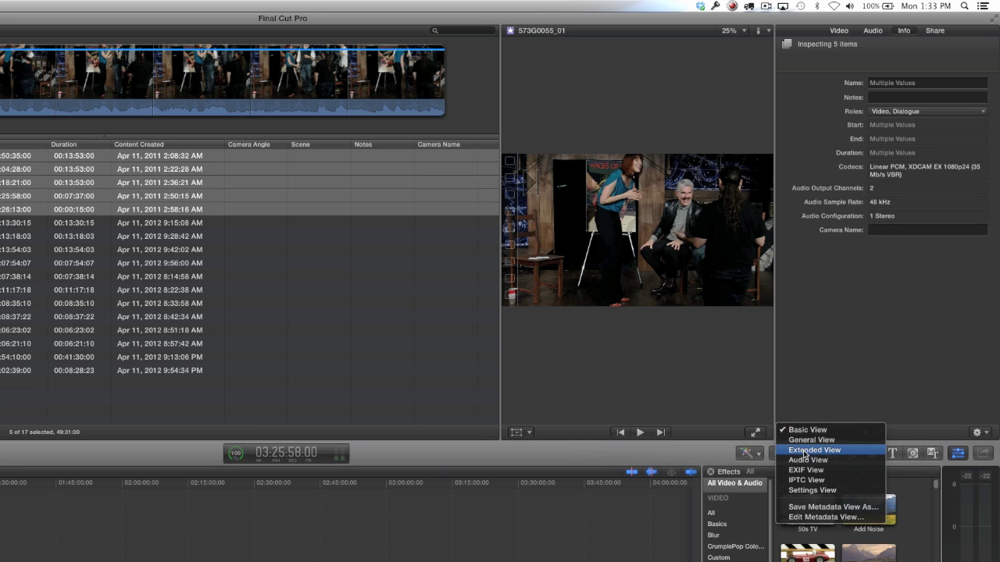
{"action": "left_click", "coordinate": [805, 452]}
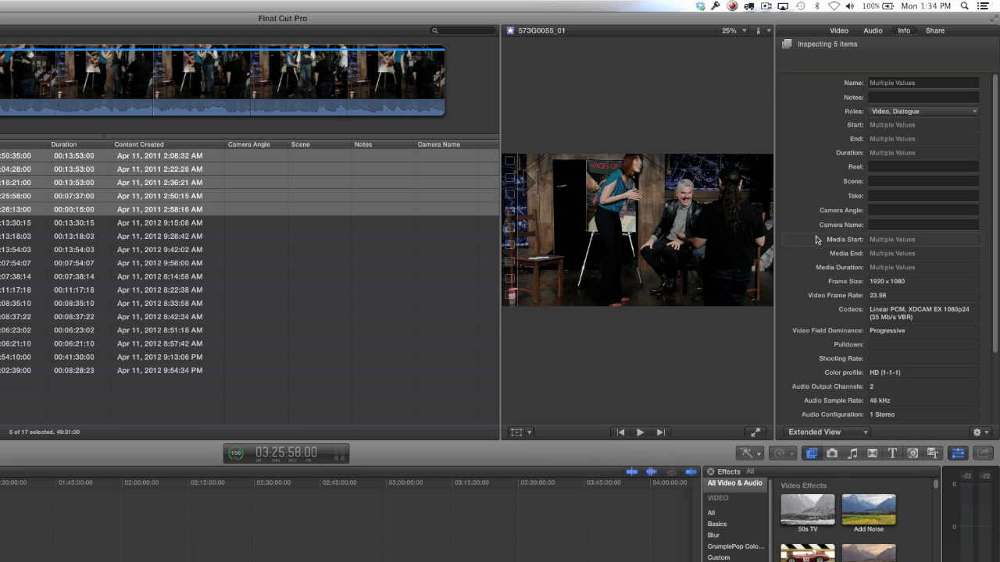
- Set the Camera Angle of the five selected 573G clips to CamC_wide
{"action": "left_click", "coordinate": [887, 212]}
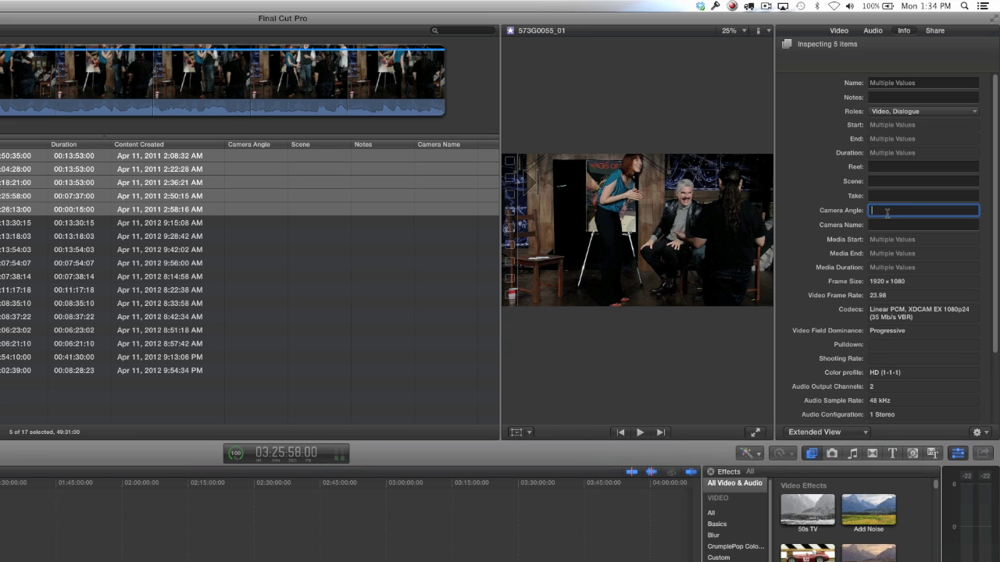
{"action": "type", "text": "CamC "}
{"action": "type", "text": "wide"}
{"action": "key", "text": "Return"}
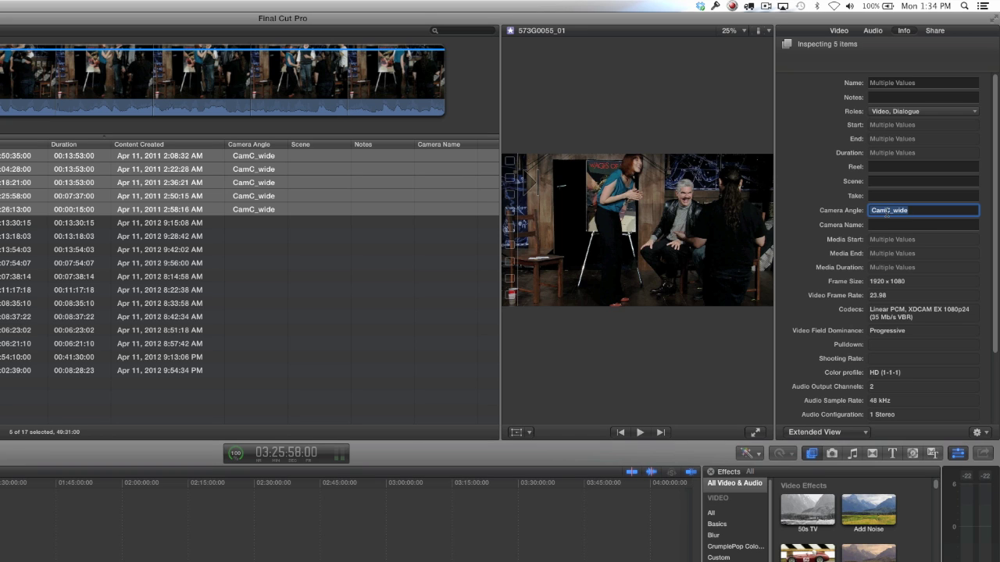
- Give clips MVI_6794 through MVI_6797 the camera angle CamB_guests
{"action": "left_click", "coordinate": [78, 222]}
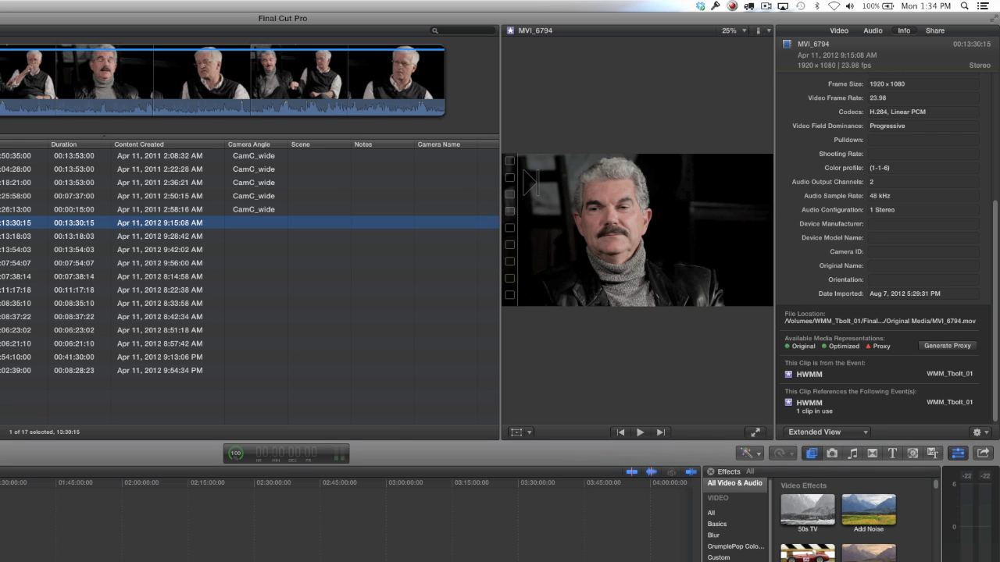
{"action": "left_click", "coordinate": [78, 263], "text": "shift"}
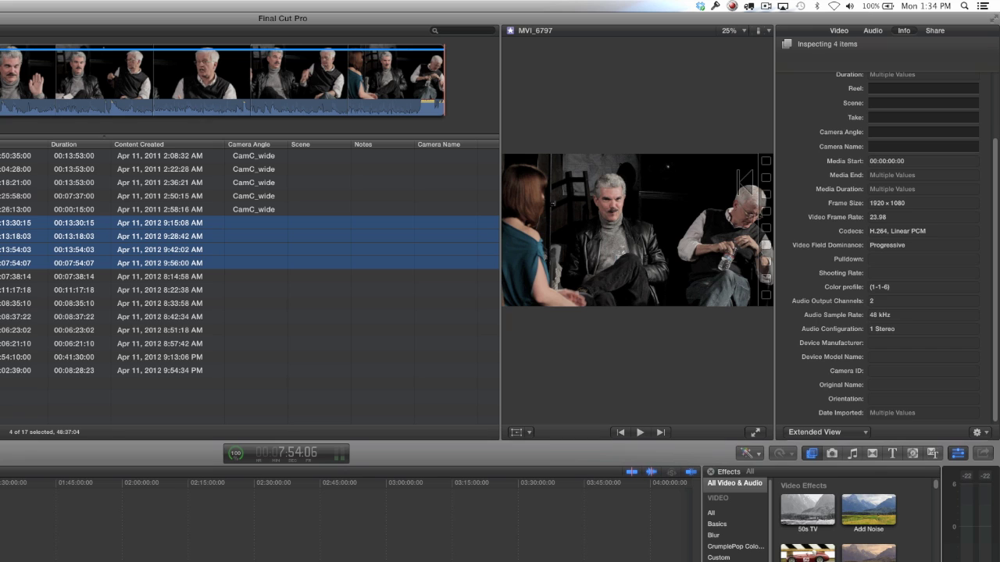
{"action": "left_click", "coordinate": [886, 132]}
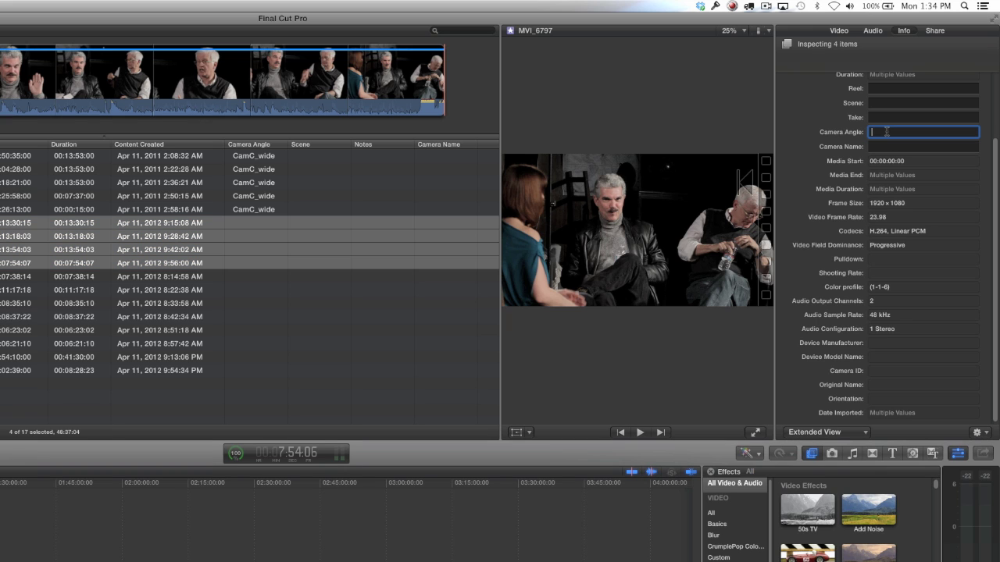
{"action": "type", "text": "CamB_guests"}
{"action": "key", "text": "Return"}
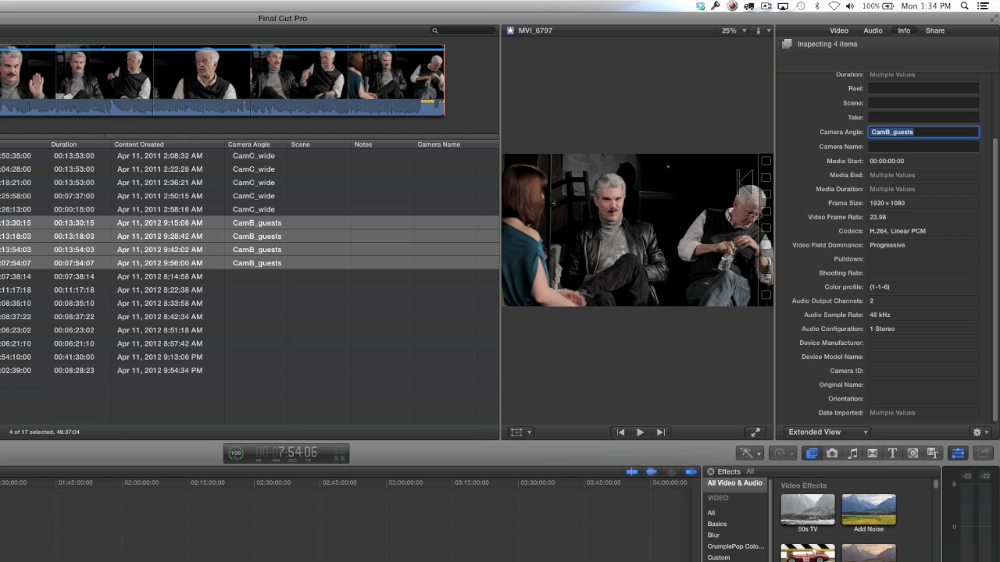
- Give clips MVI_9475 through MVI_9480 the camera angle CamA_host
{"action": "left_click", "coordinate": [156, 277]}
{"action": "left_click", "coordinate": [70, 343], "text": "shift"}
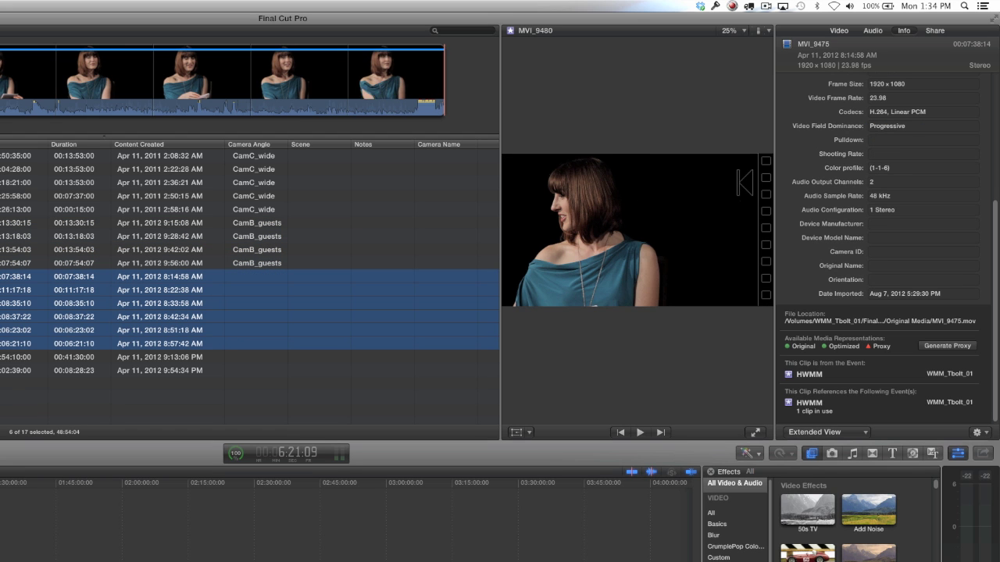
{"action": "left_click", "coordinate": [909, 131]}
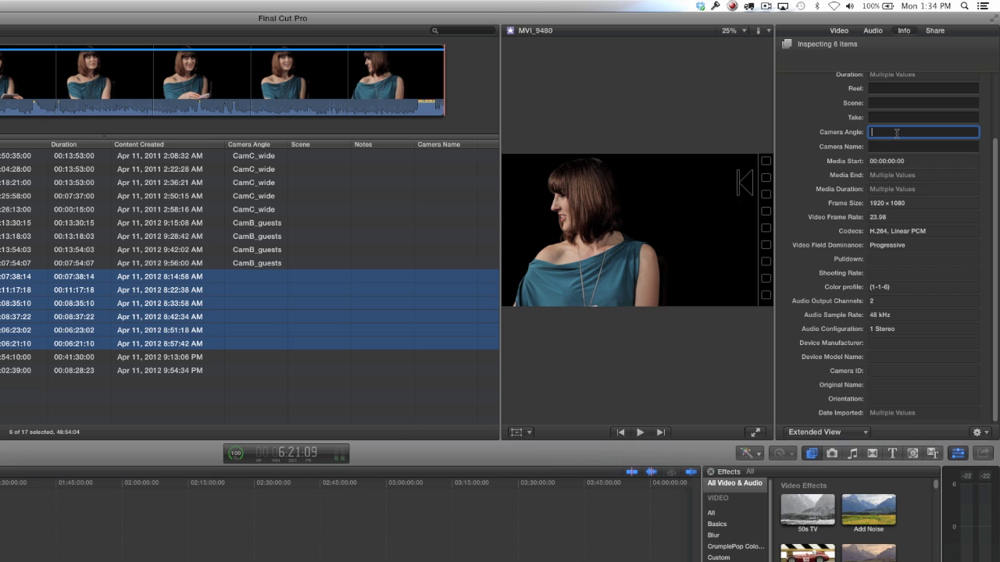
{"action": "type", "text": "CamA"}
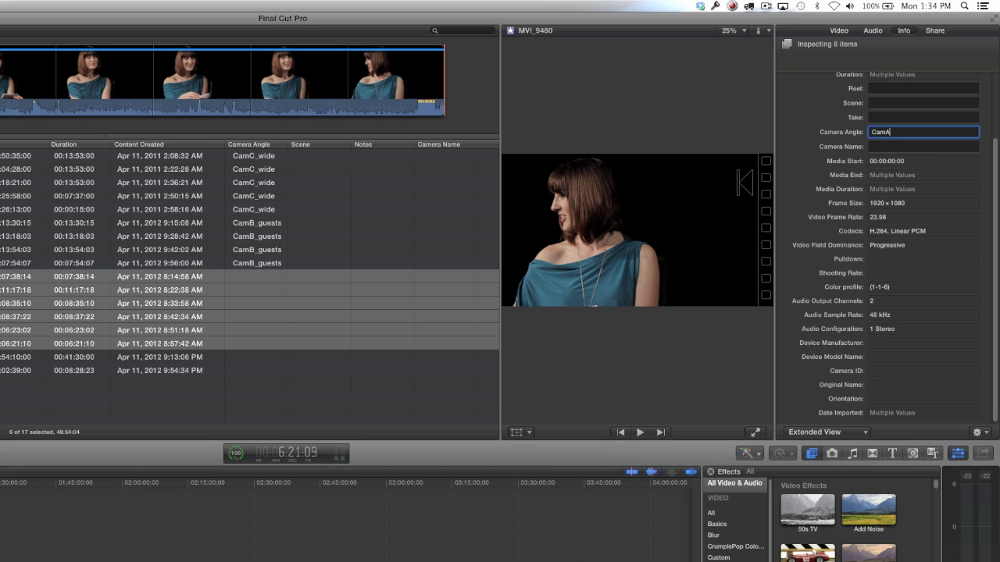
{"action": "type", "text": "_host"}
{"action": "key", "text": "Return"}
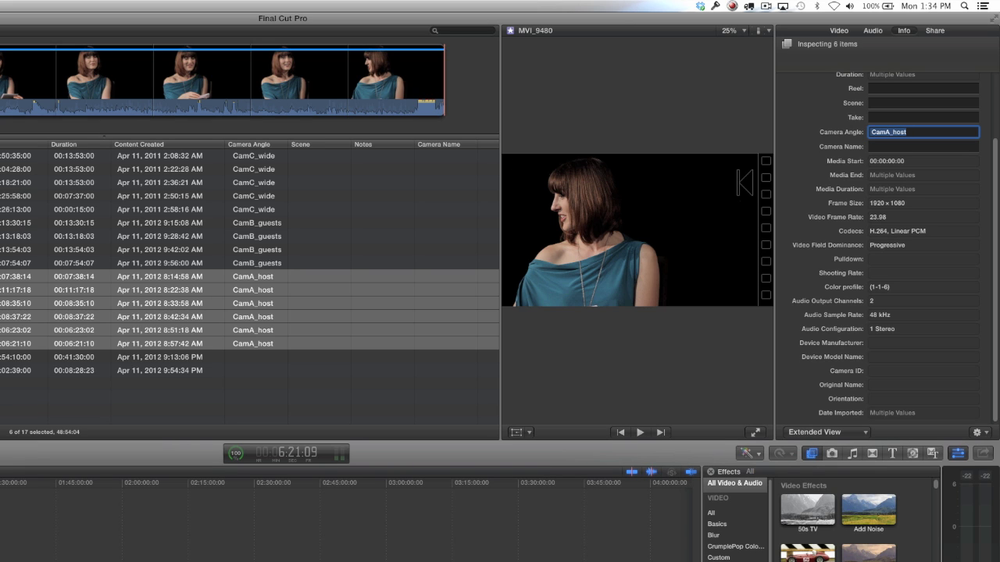
{"action": "left_click", "coordinate": [157, 357]}
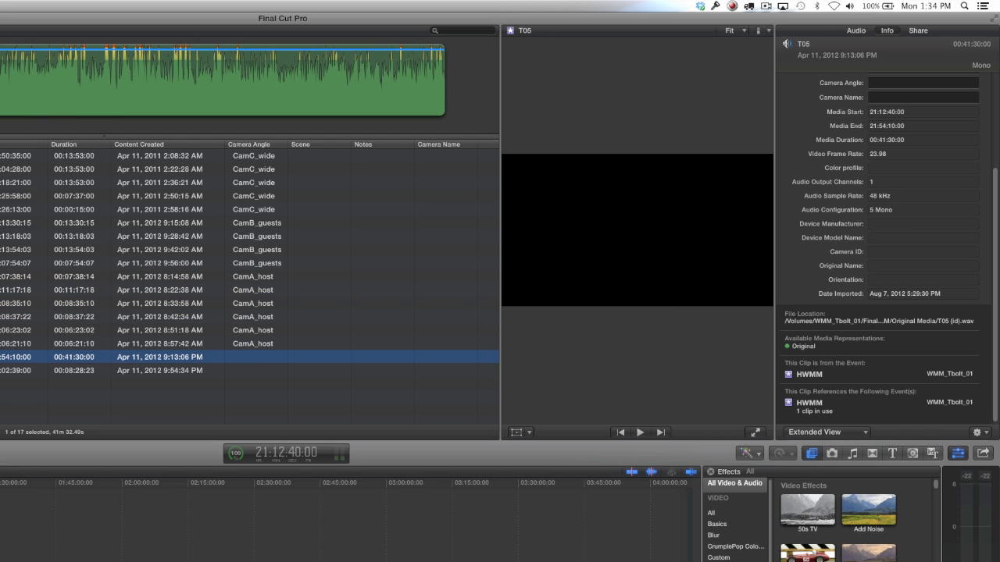
- Tag audio clips T05 and T06 with camera angle Z_audio, then select all 17 clips
{"action": "left_click", "coordinate": [157, 371], "text": "shift"}
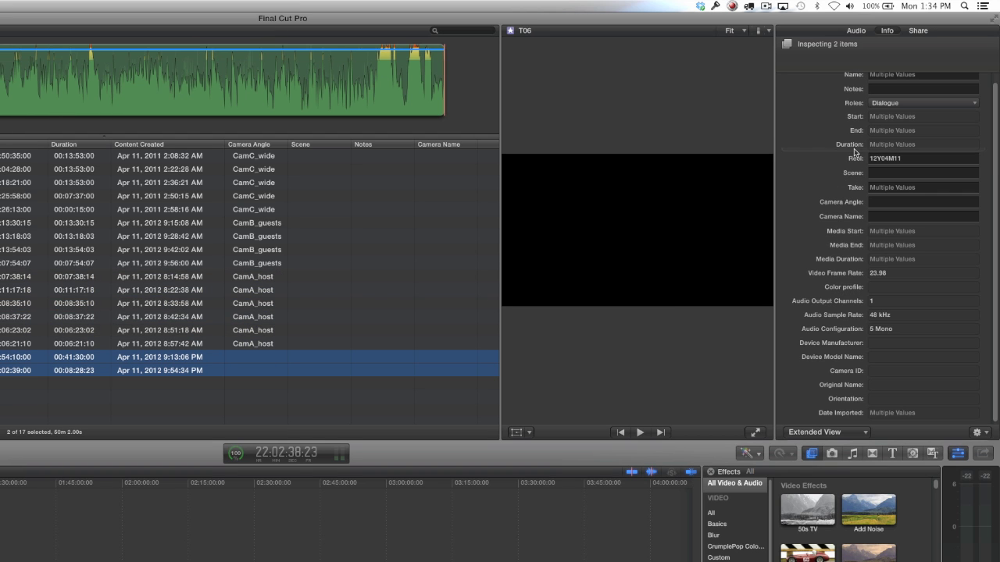
{"action": "left_click", "coordinate": [873, 202]}
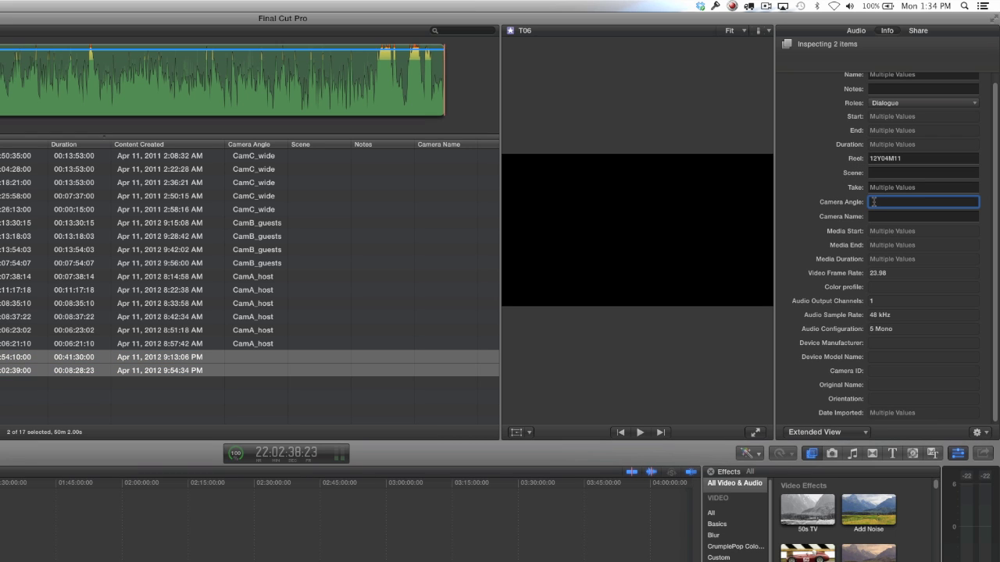
{"action": "type", "text": "Z_audio"}
{"action": "key", "text": "BackSpace"}
{"action": "key", "text": "Return"}
{"action": "left_click", "coordinate": [156, 155]}
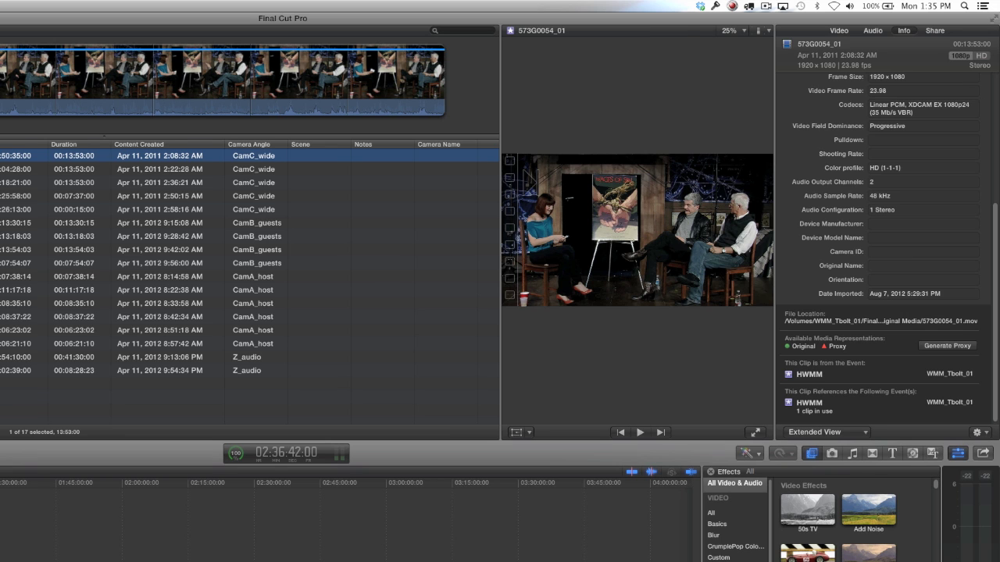
{"action": "key", "text": "super+a"}
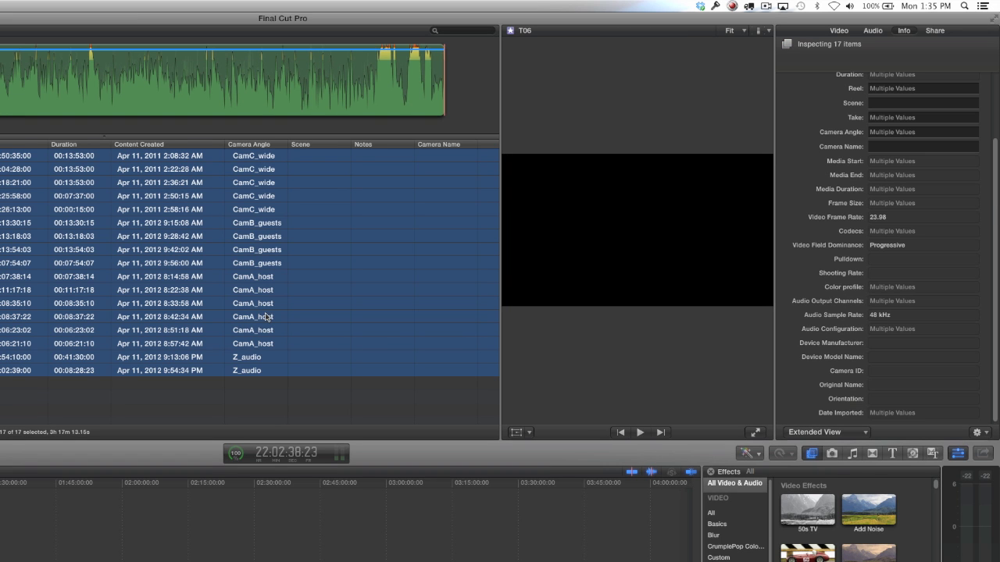
- Enter Shoot1_part02 as the Scene for all 17 clips, then select the last Z_audio clip
{"action": "left_click", "coordinate": [878, 103]}
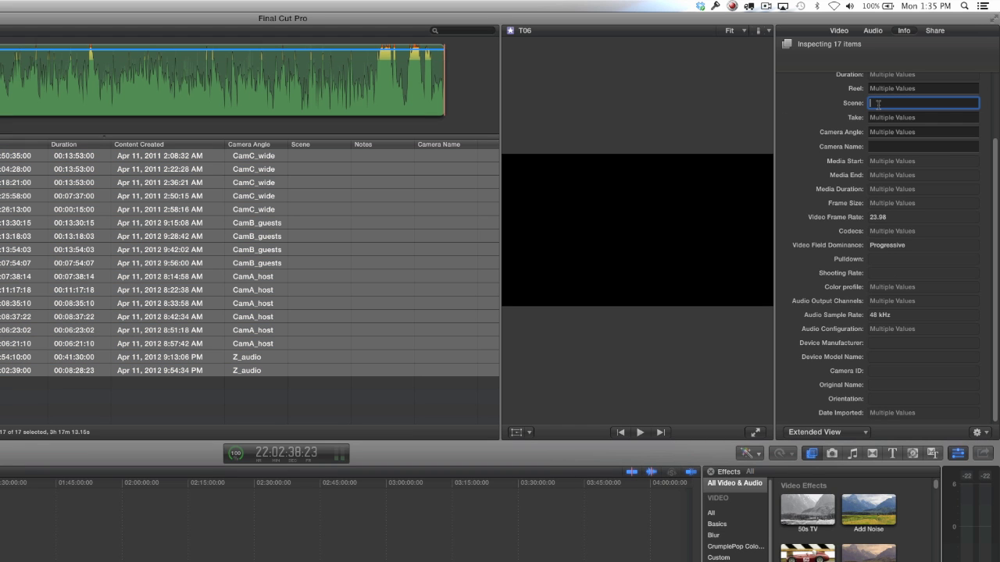
{"action": "type", "text": "Shoot1_part02"}
{"action": "key", "text": "Return"}
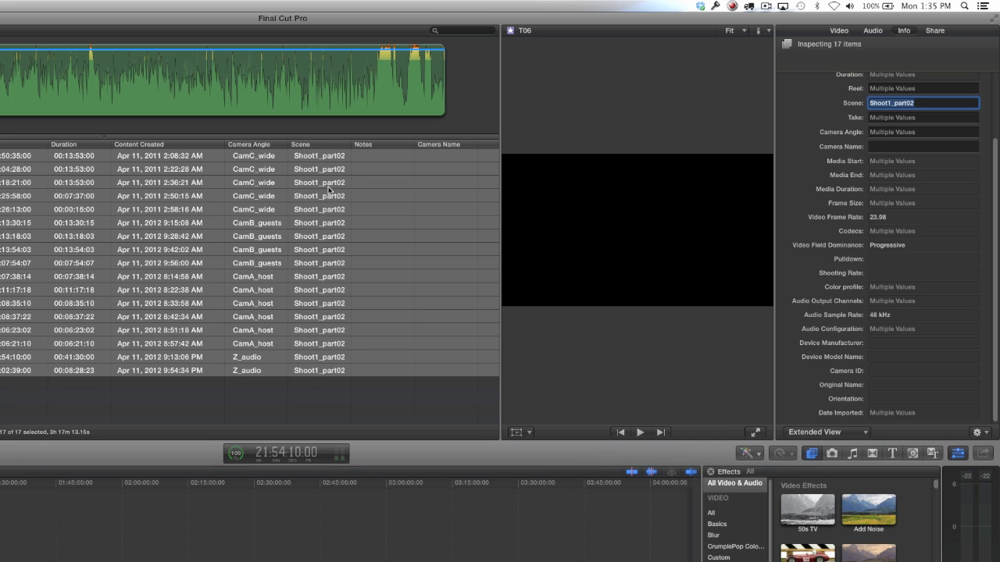
{"action": "left_click", "coordinate": [237, 376]}
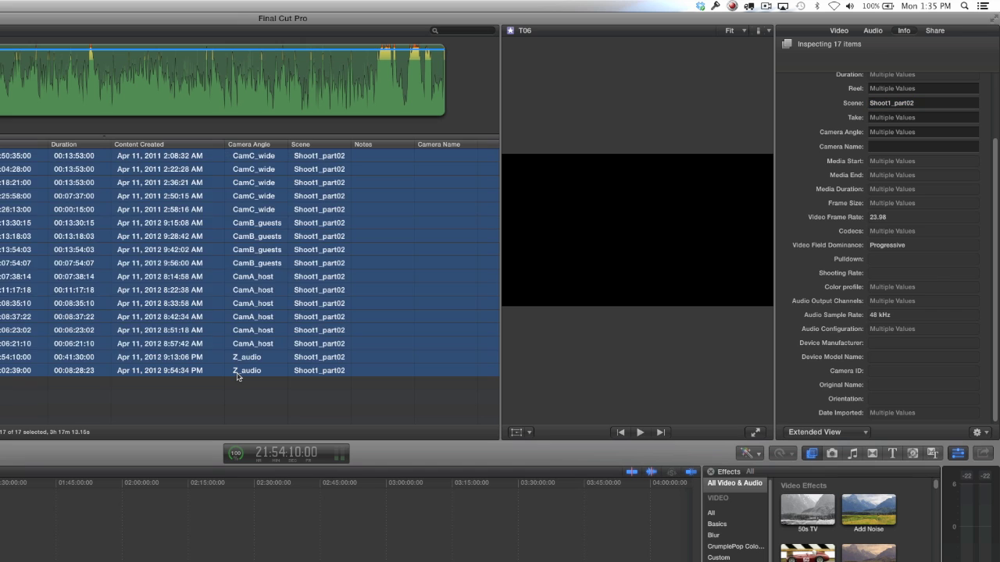
{"action": "left_click", "coordinate": [237, 373]}
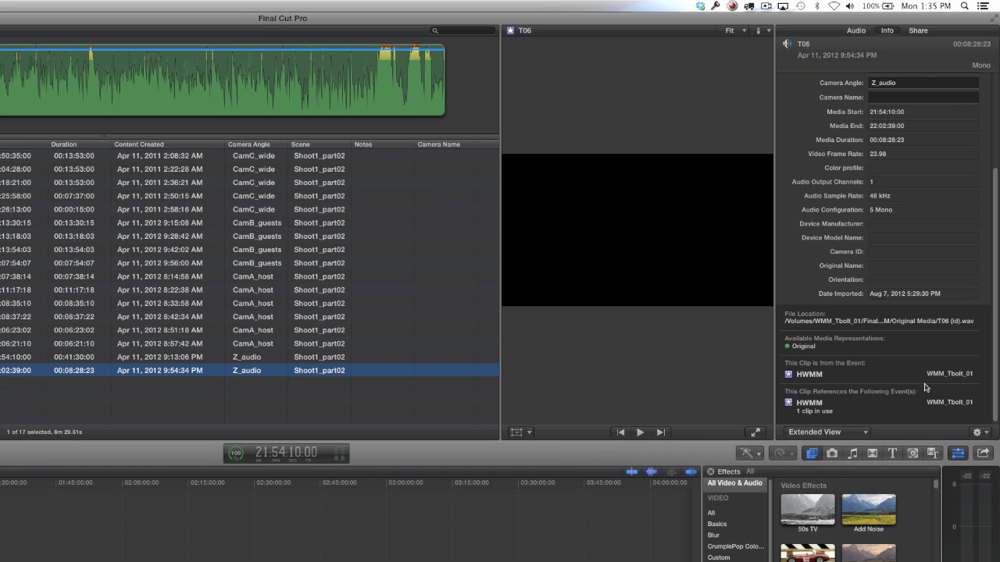
{"action": "left_click", "coordinate": [986, 434]}
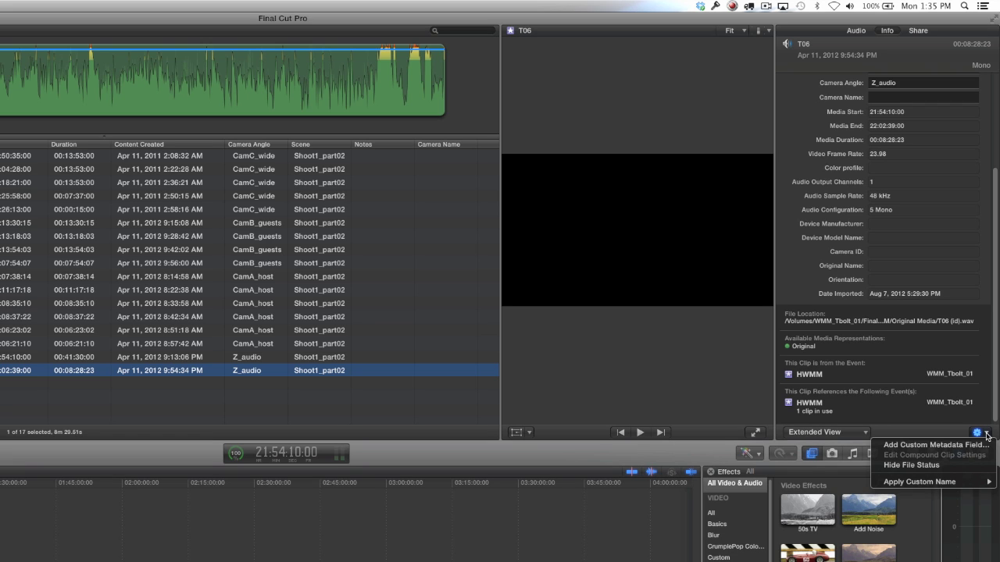
- Open Apply Custom Name > Edit… and deselect the Clip Date/Time preset
{"action": "mouse_move", "coordinate": [939, 482]}
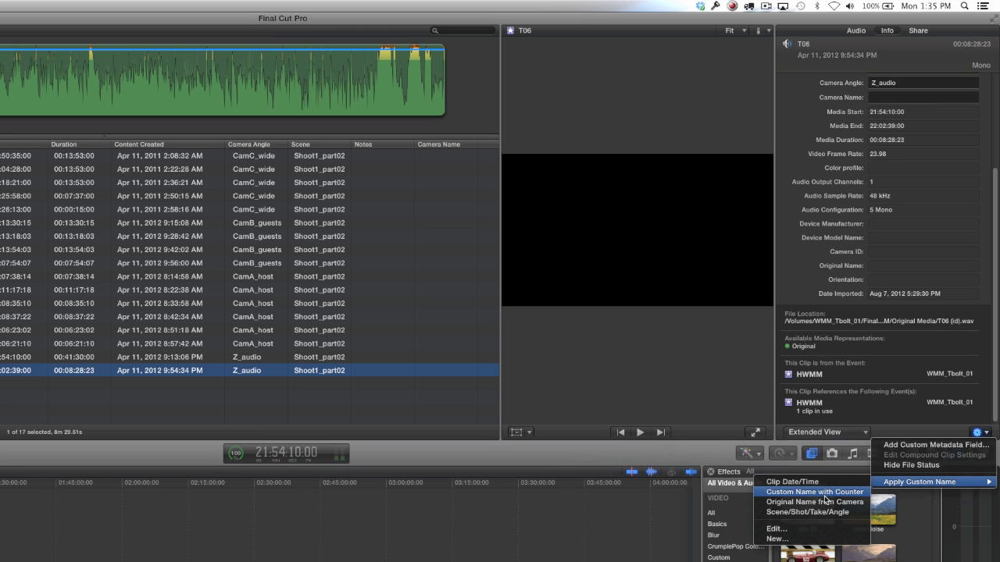
{"action": "left_click", "coordinate": [787, 531]}
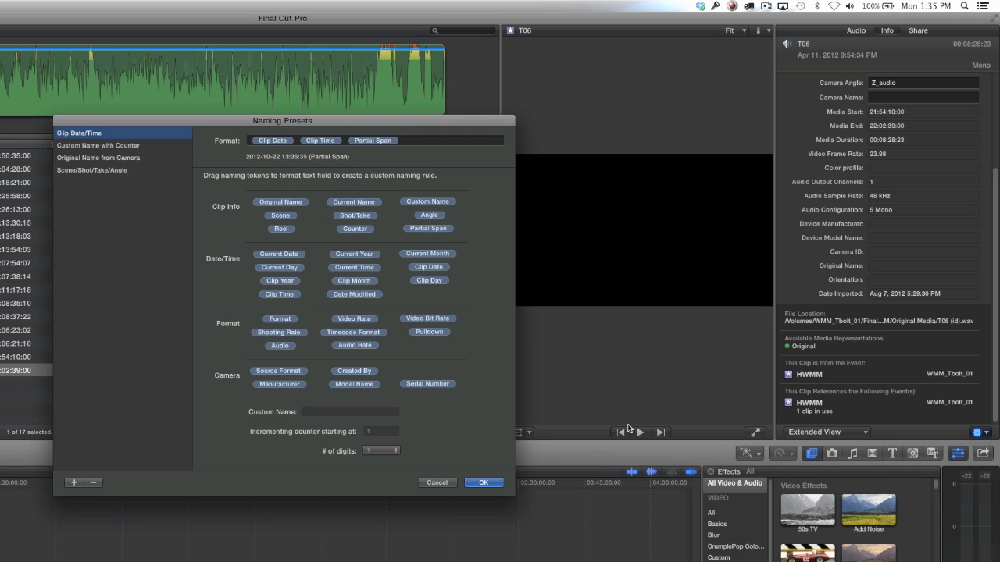
{"action": "left_click", "coordinate": [102, 297]}
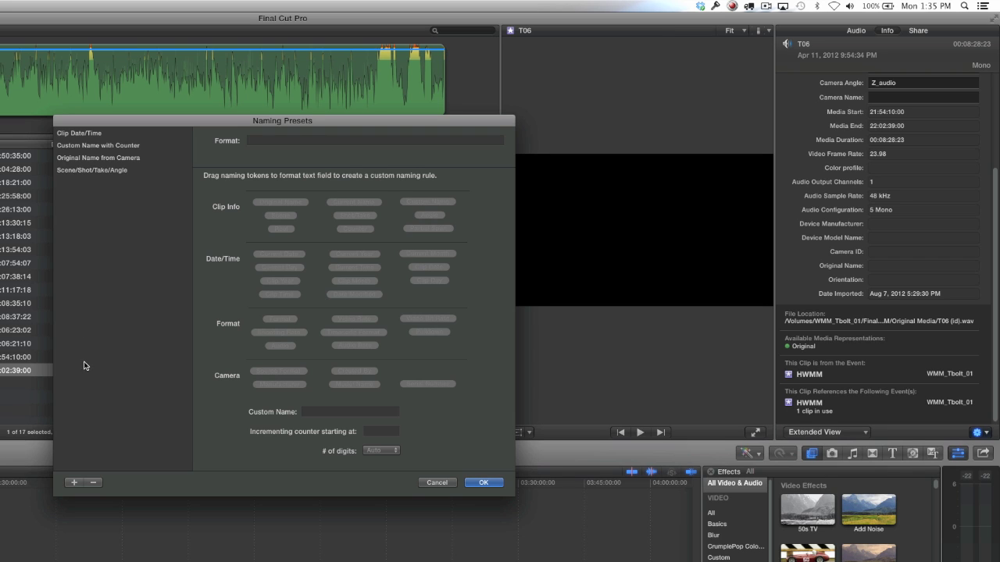
- Add a new naming preset named Shoot01_Part02
{"action": "left_click", "coordinate": [72, 483]}
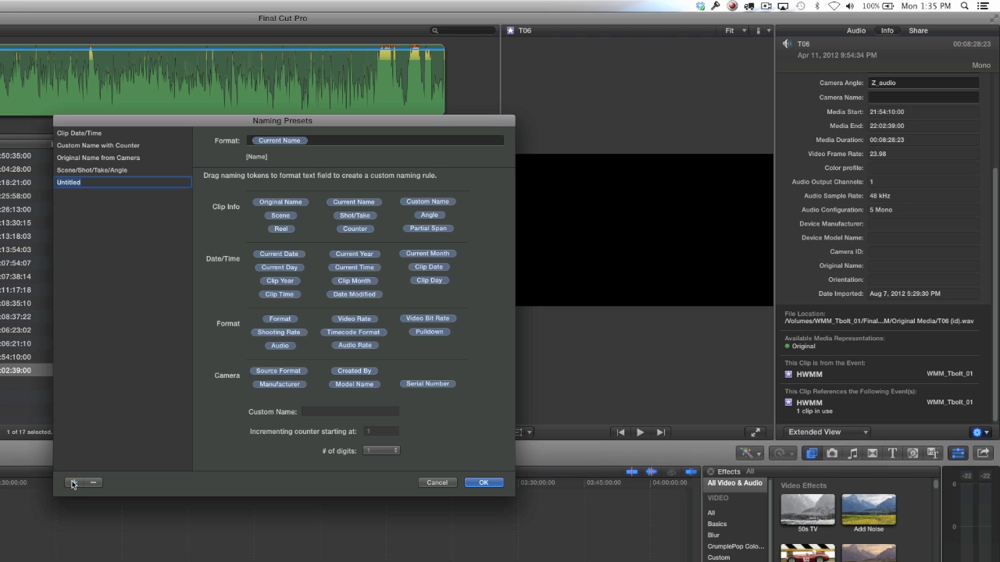
{"action": "type", "text": "Shoot01_Part02"}
{"action": "key", "text": "Return"}
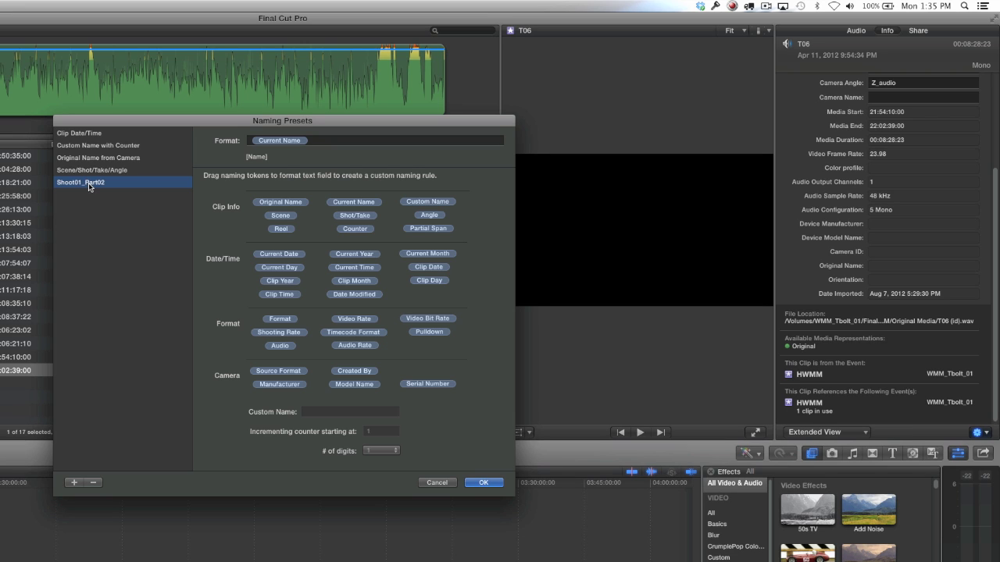
- Delete the default Current Name token from the preset's format
{"action": "left_click", "coordinate": [285, 141]}
{"action": "left_click", "coordinate": [373, 143]}
{"action": "left_click", "coordinate": [275, 142]}
{"action": "left_click", "coordinate": [275, 143]}
{"action": "key", "text": "BackSpace"}
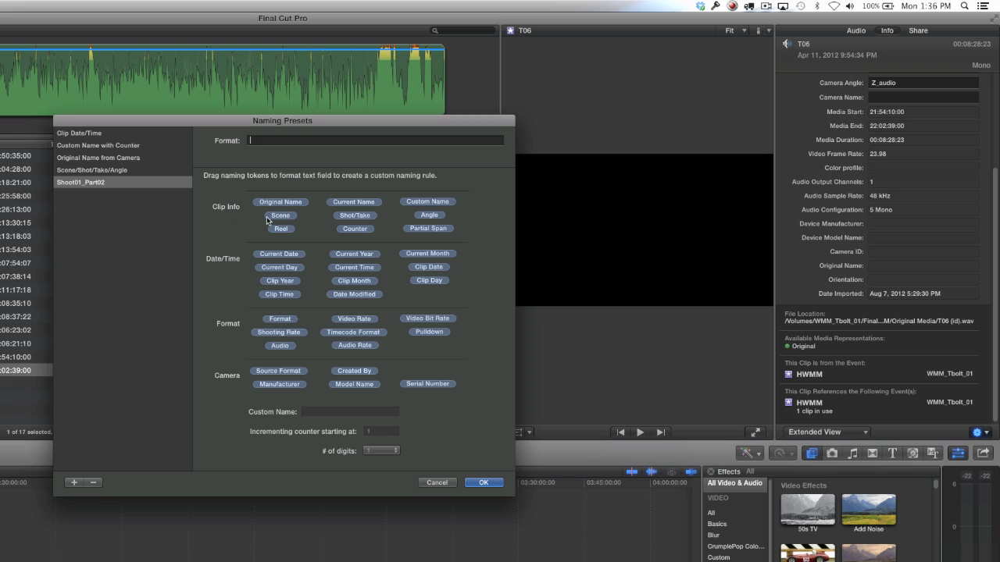
- Build the format as Scene_Angle_Counter using tokens separated by underscores
{"action": "left_click_drag", "start_coordinate": [275, 218], "coordinate": [286, 144]}
{"action": "type", "text": "_"}
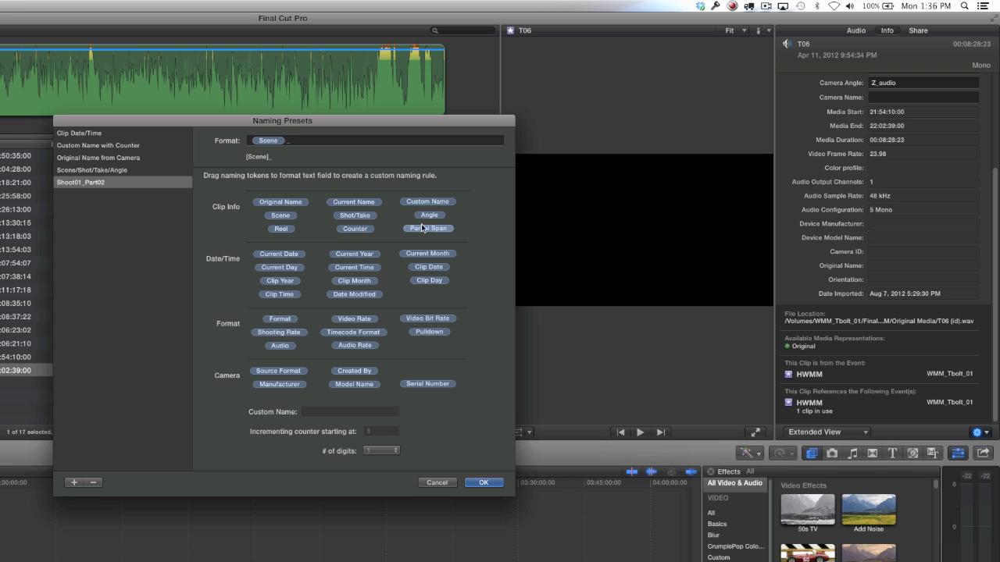
{"action": "left_click_drag", "start_coordinate": [430, 215], "coordinate": [328, 140]}
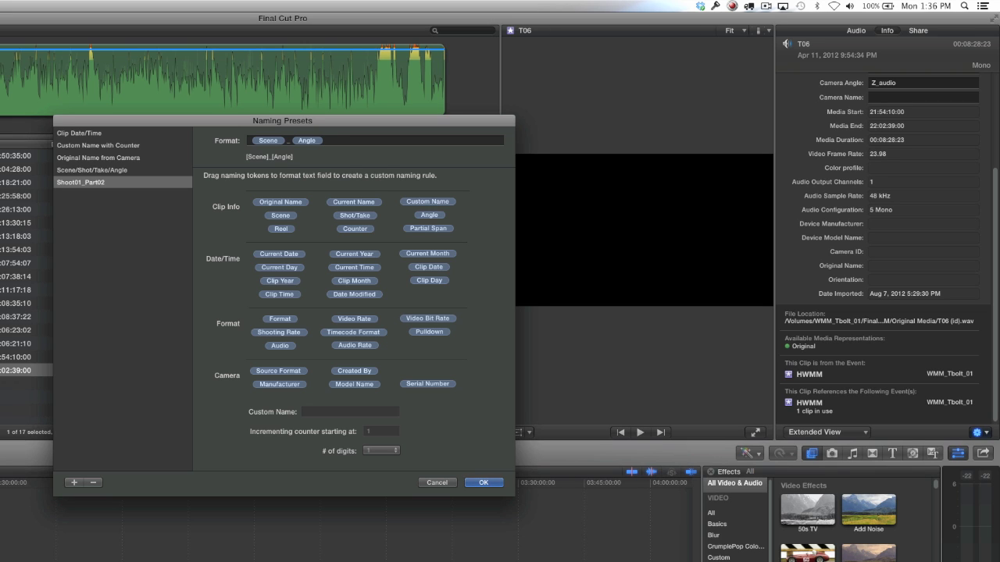
{"action": "type", "text": "_"}
{"action": "left_click_drag", "start_coordinate": [351, 230], "coordinate": [348, 141]}
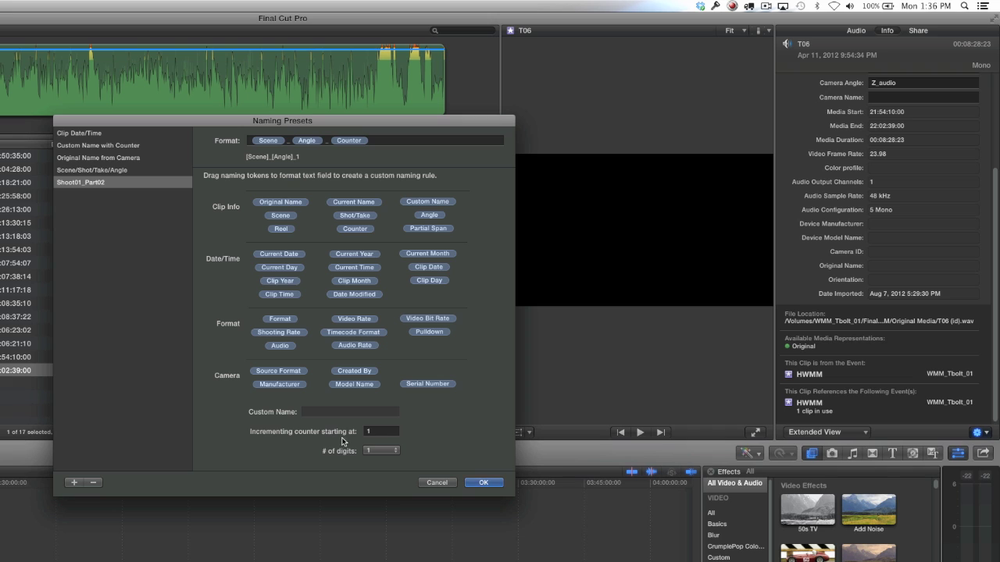
- Start the counter at 01 with 2 digits, save the preset, and sort clips by name
{"action": "left_click", "coordinate": [378, 434]}
{"action": "key", "text": "BackSpace"}
{"action": "type", "text": "01"}
{"action": "left_click", "coordinate": [380, 451]}
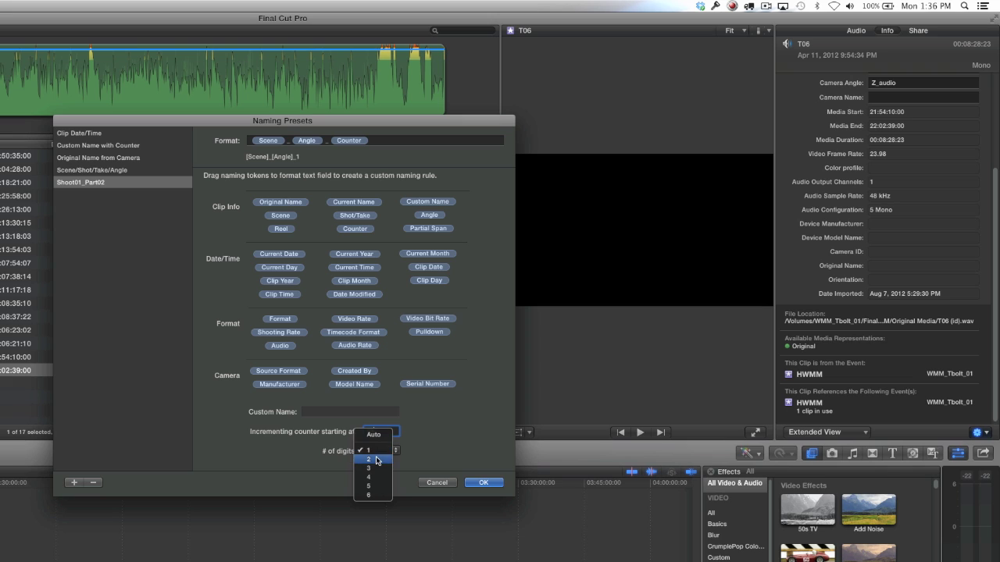
{"action": "left_click", "coordinate": [375, 460]}
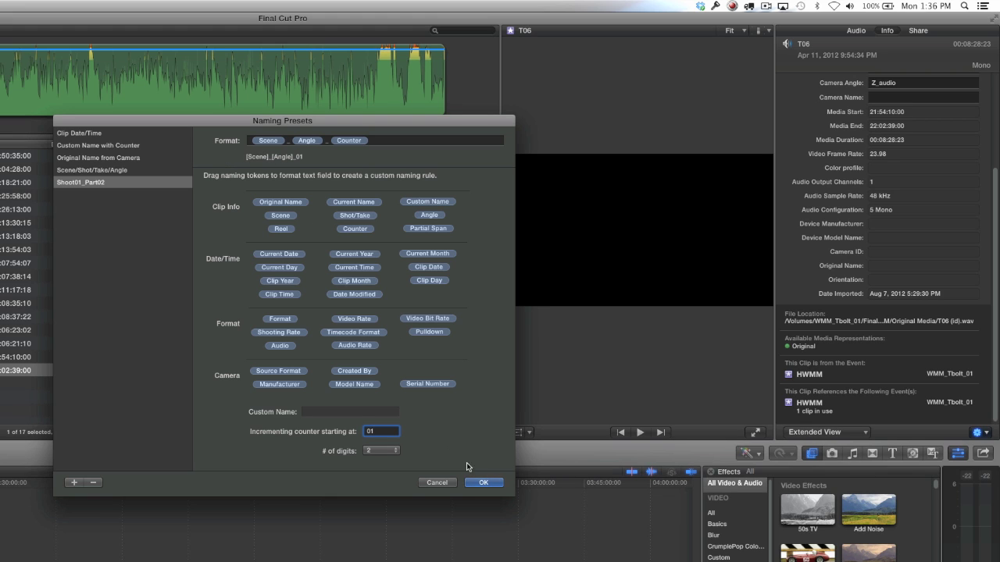
{"action": "left_click", "coordinate": [476, 482]}
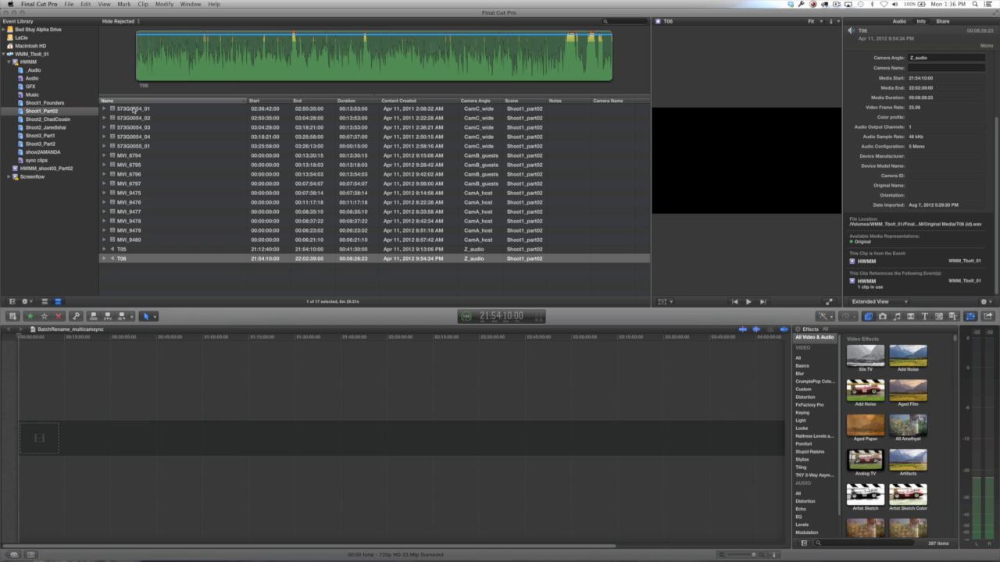
{"action": "left_click", "coordinate": [133, 102]}
- Select the five CamC_wide clips and apply the Shoot01_Part02 naming preset to them
{"action": "left_click", "coordinate": [133, 110]}
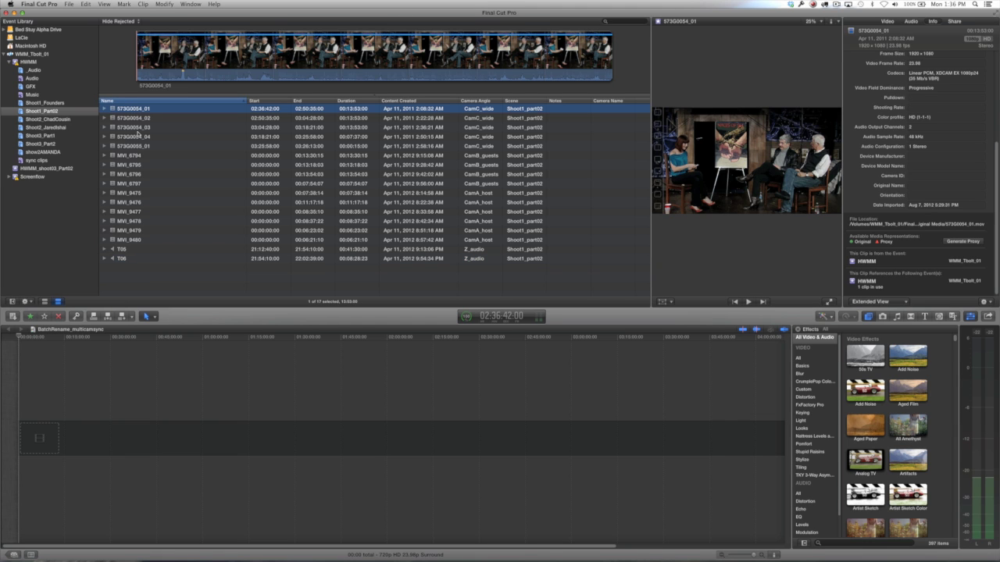
{"action": "left_click", "coordinate": [139, 147], "text": "shift"}
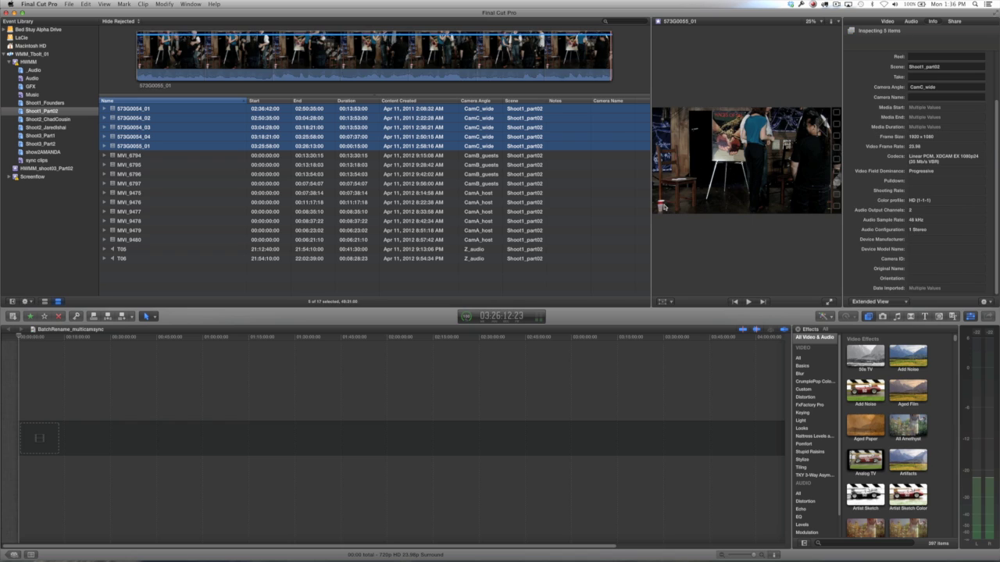
{"action": "left_click", "coordinate": [989, 302]}
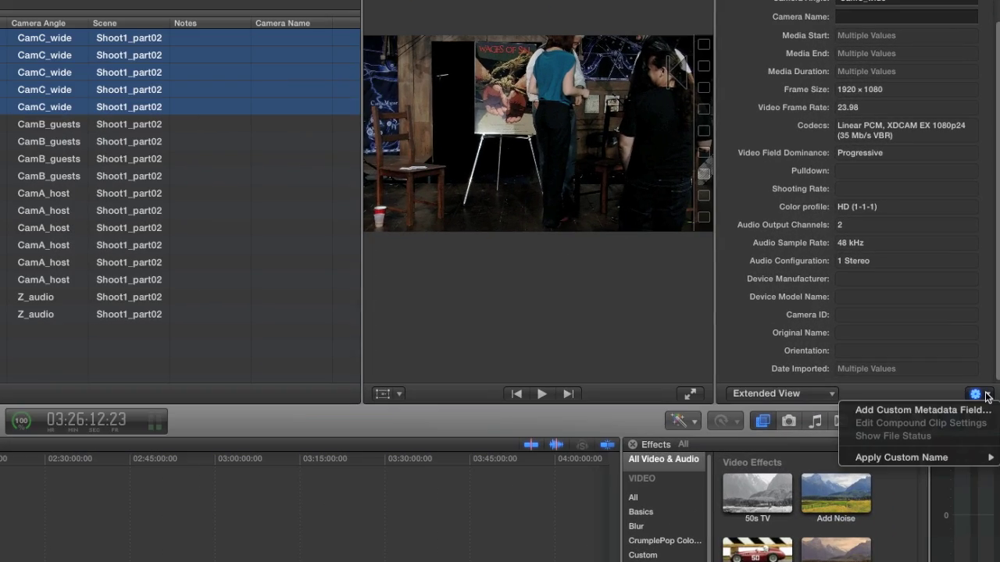
{"action": "mouse_move", "coordinate": [930, 458]}
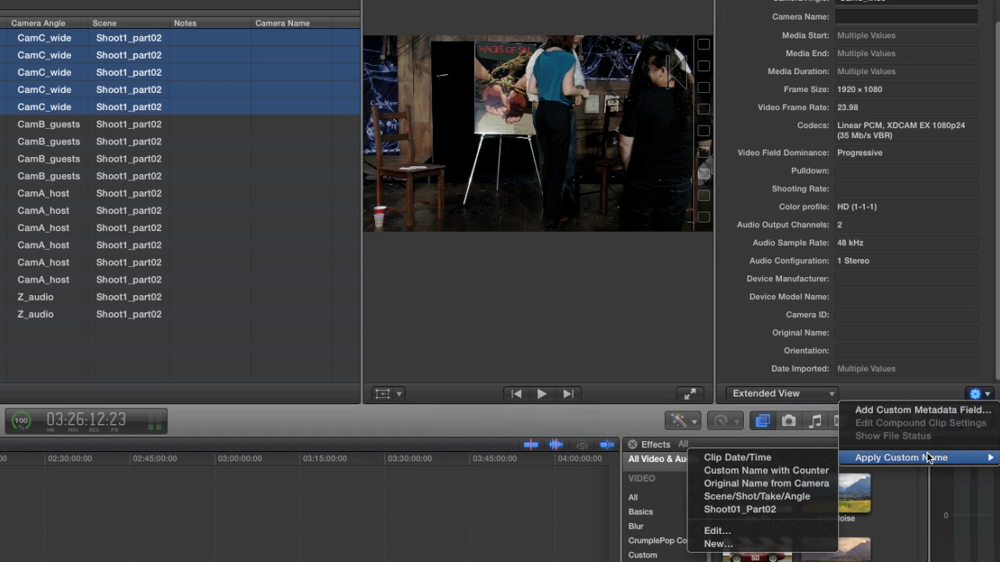
{"action": "left_click", "coordinate": [755, 510]}
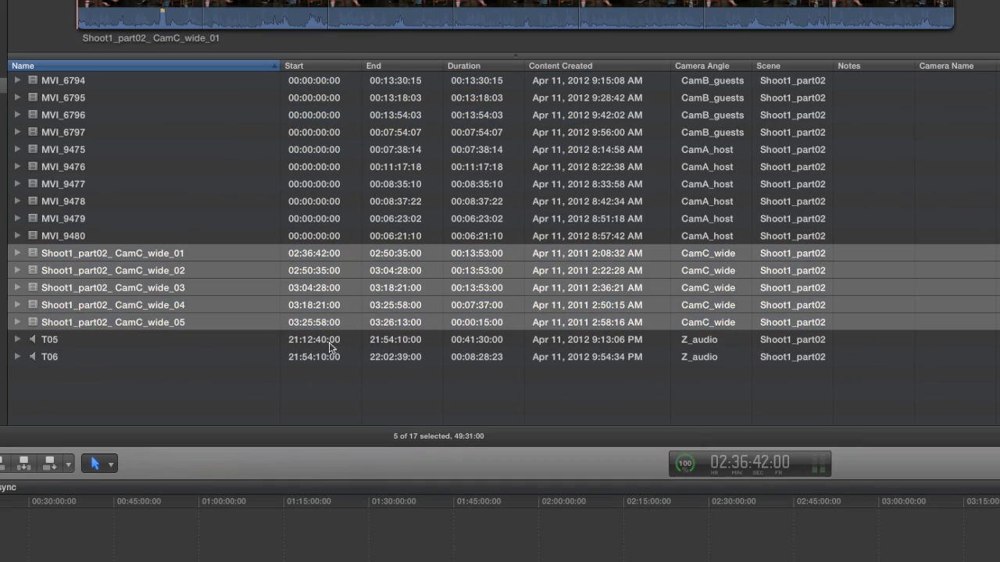
- Rename the MVI_679x CamB_guests and MVI_947x CamA_host clips with the Shoot01_Part02 custom-name preset, then select T05
{"action": "left_click", "coordinate": [55, 84]}
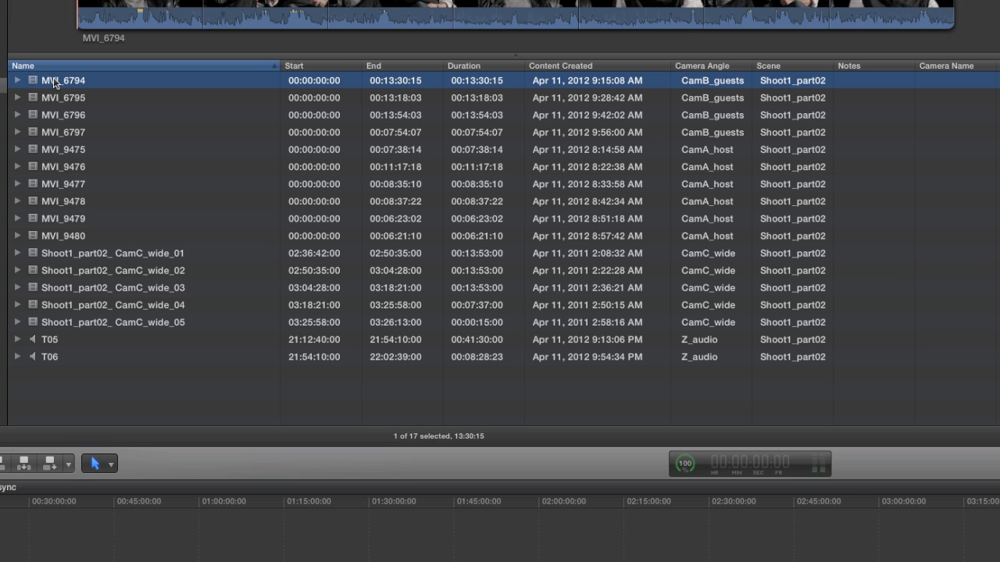
{"action": "left_click", "coordinate": [57, 135], "text": "shift"}
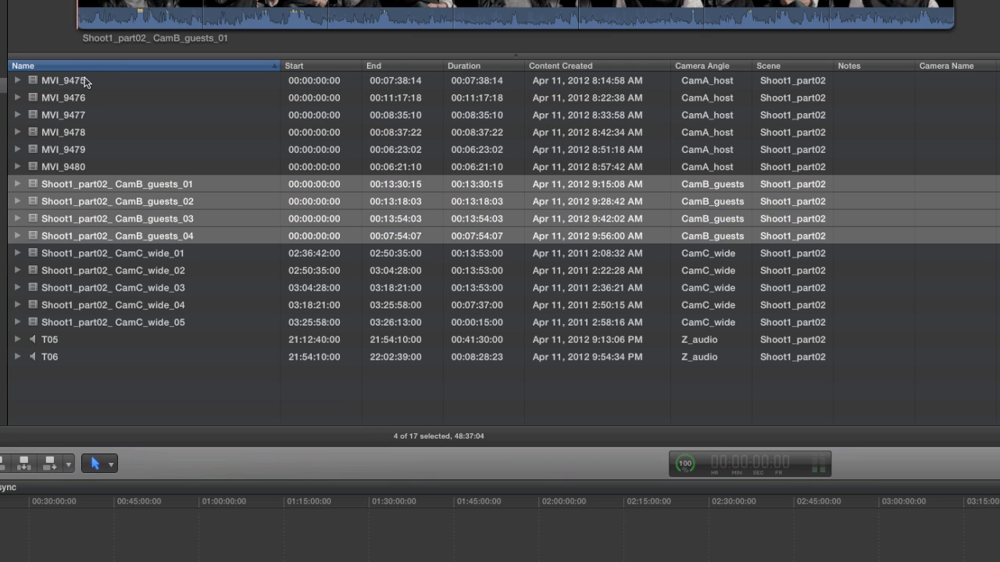
{"action": "left_click", "coordinate": [87, 79]}
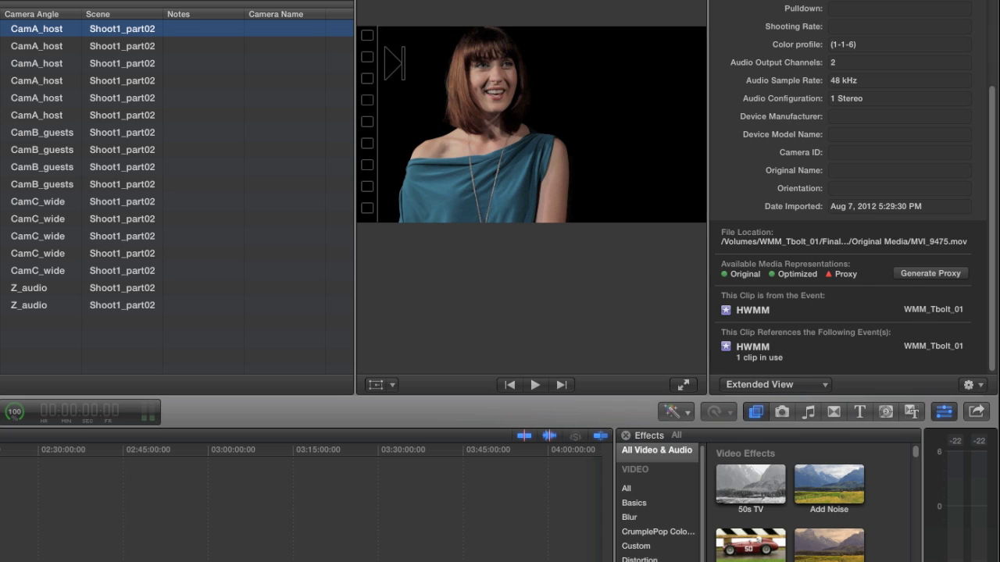
{"action": "left_click", "coordinate": [87, 115], "text": "shift"}
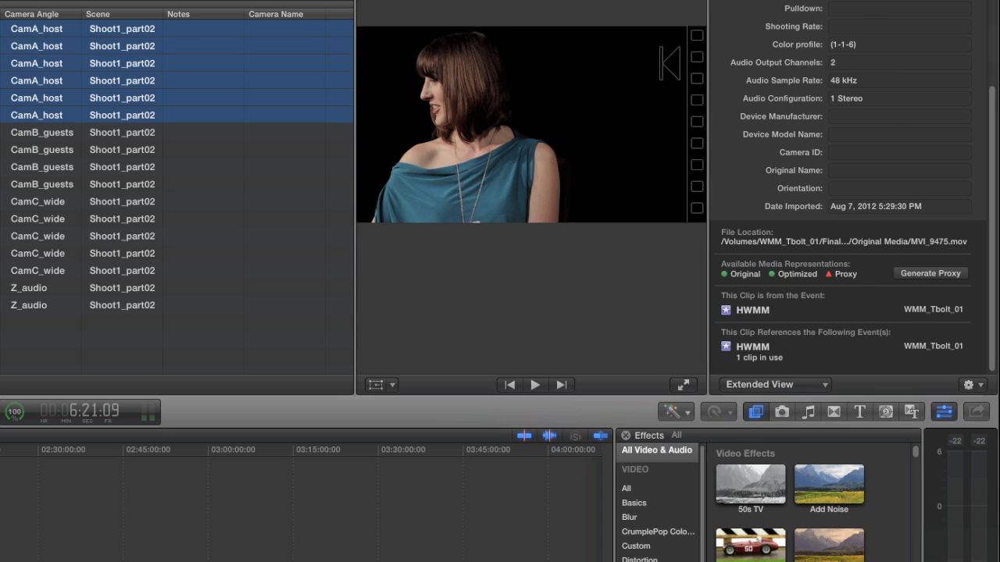
{"action": "left_click", "coordinate": [979, 385]}
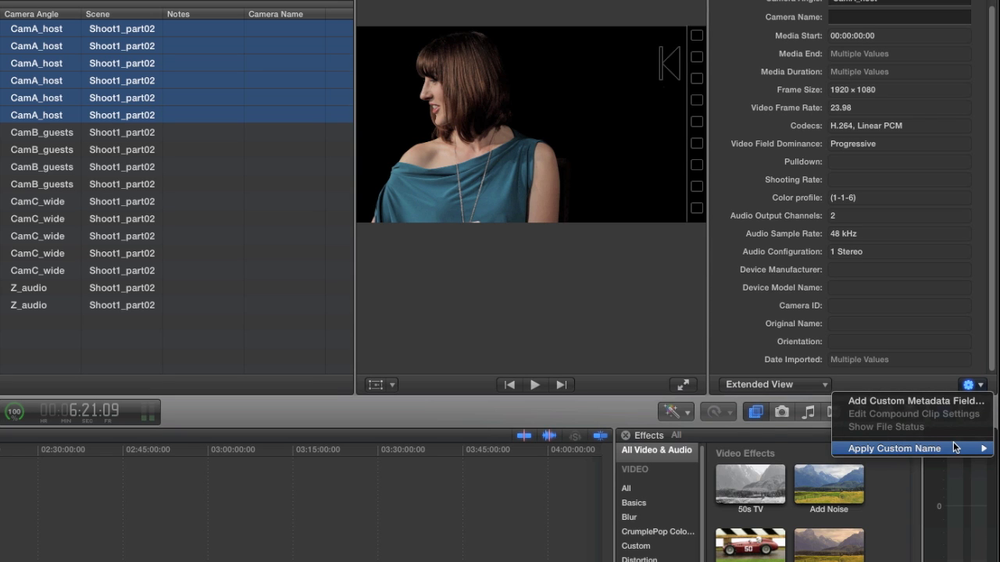
{"action": "mouse_move", "coordinate": [953, 448]}
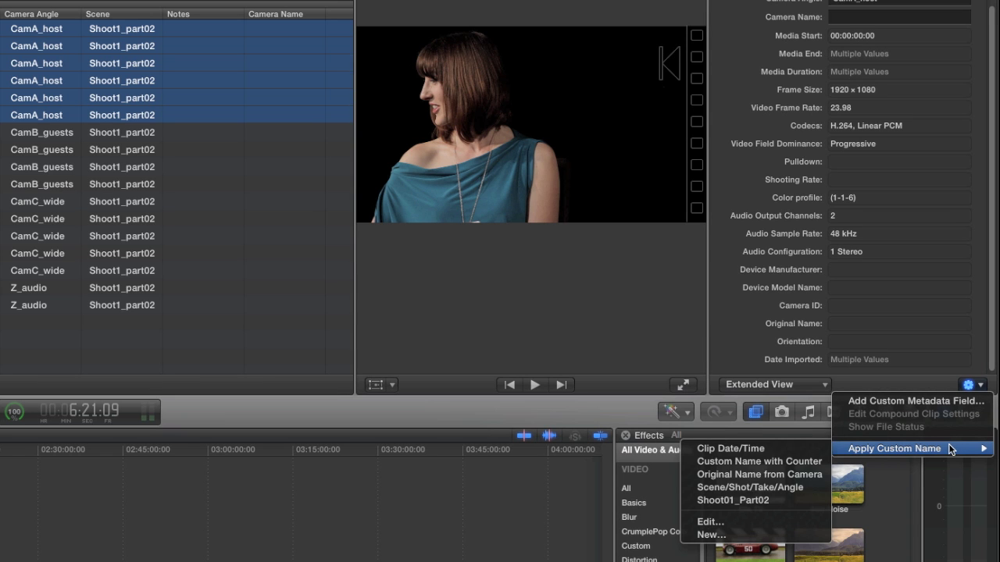
{"action": "left_click", "coordinate": [777, 498]}
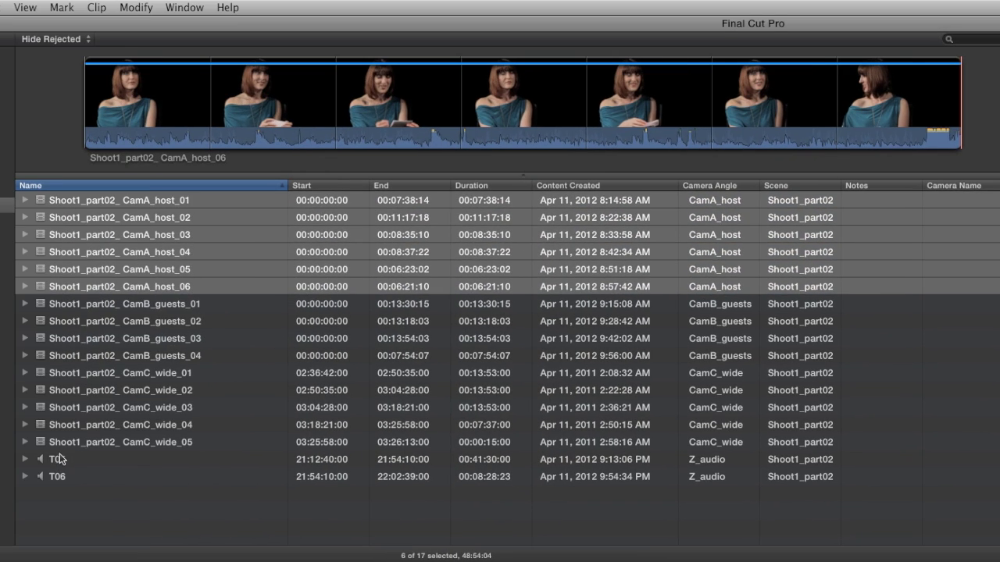
{"action": "left_click", "coordinate": [56, 518]}
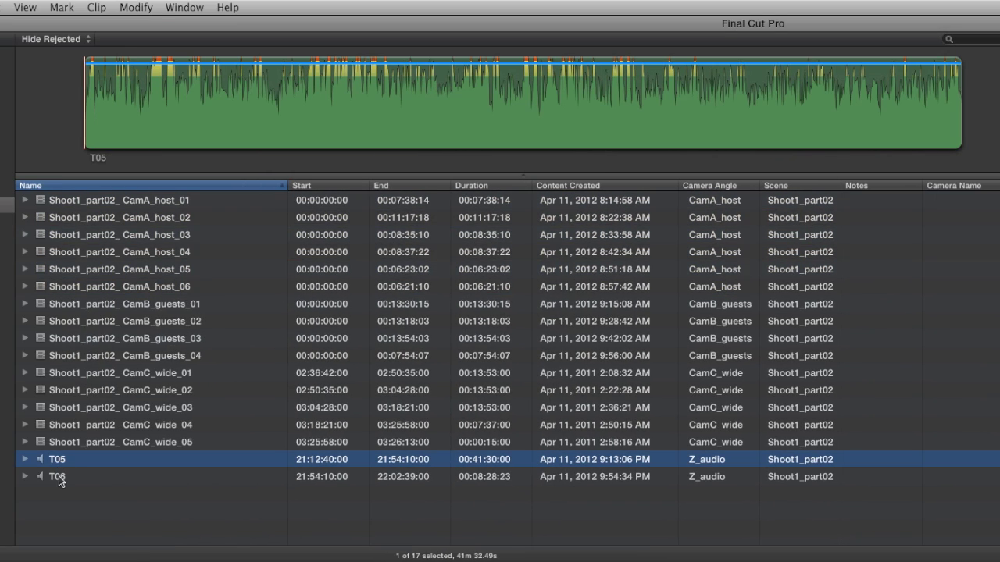
- Rename T05 and T06 to Shoot1_part02_ Z_audio_01 and _02, then select all 17 clips
{"action": "left_click", "coordinate": [60, 478], "text": "shift"}
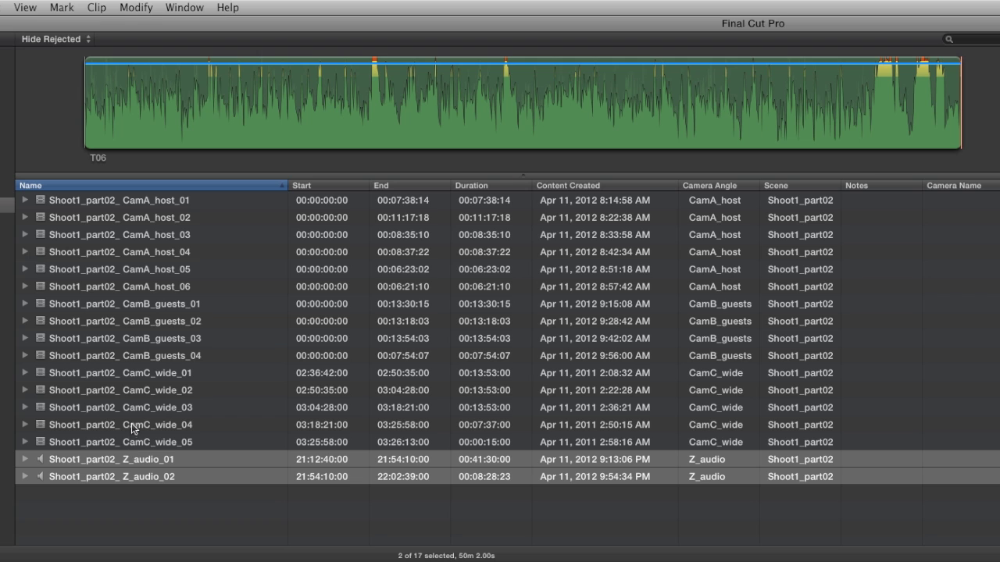
{"action": "left_click", "coordinate": [156, 204]}
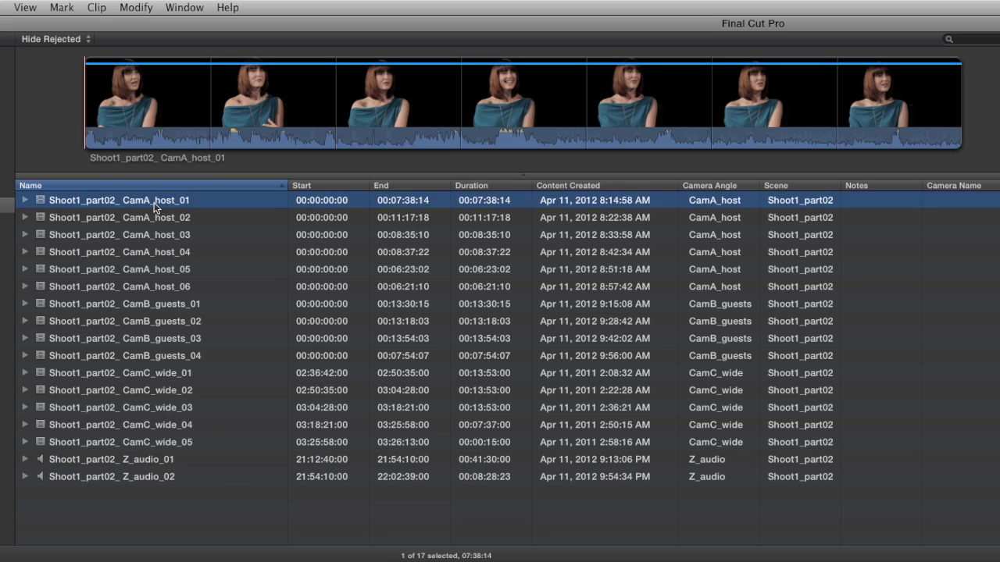
{"action": "left_click", "coordinate": [122, 479], "text": "shift"}
- Create a new multicam clip named Shoot01_part02_multicam from the 17 selected clips
{"action": "right_click", "coordinate": [123, 479]}
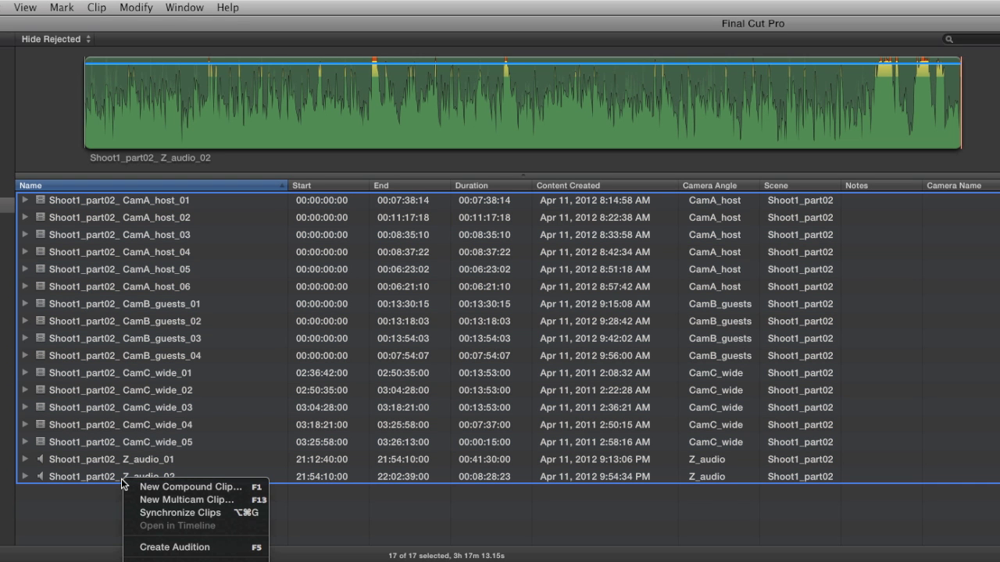
{"action": "left_click", "coordinate": [163, 499]}
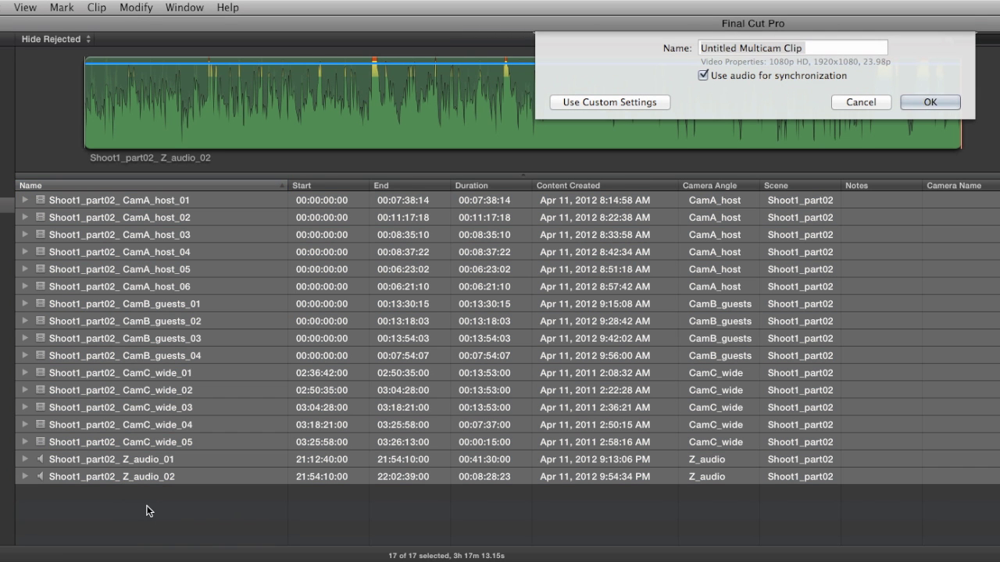
{"action": "type", "text": "S"}
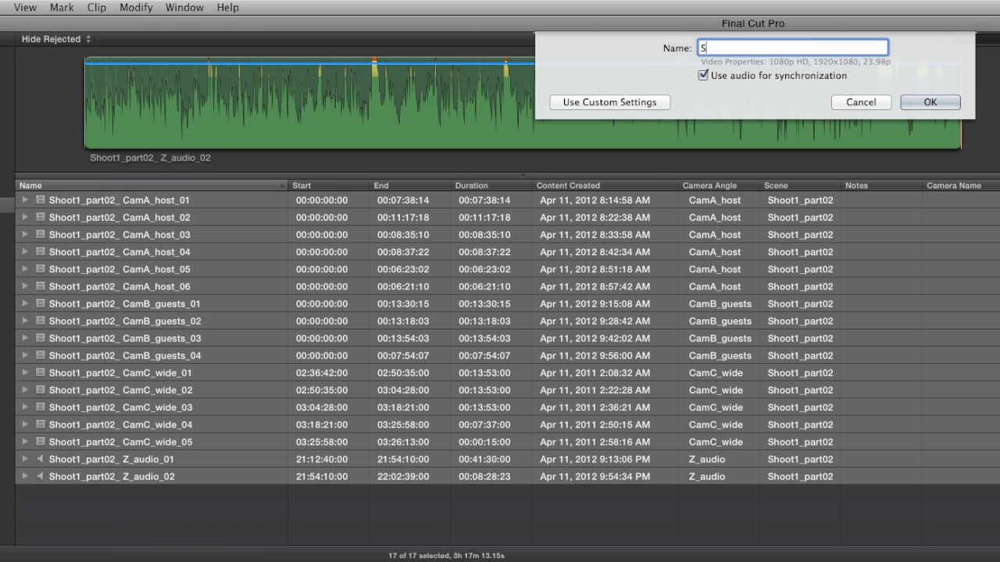
{"action": "type", "text": "hoot01_part02_multicam"}
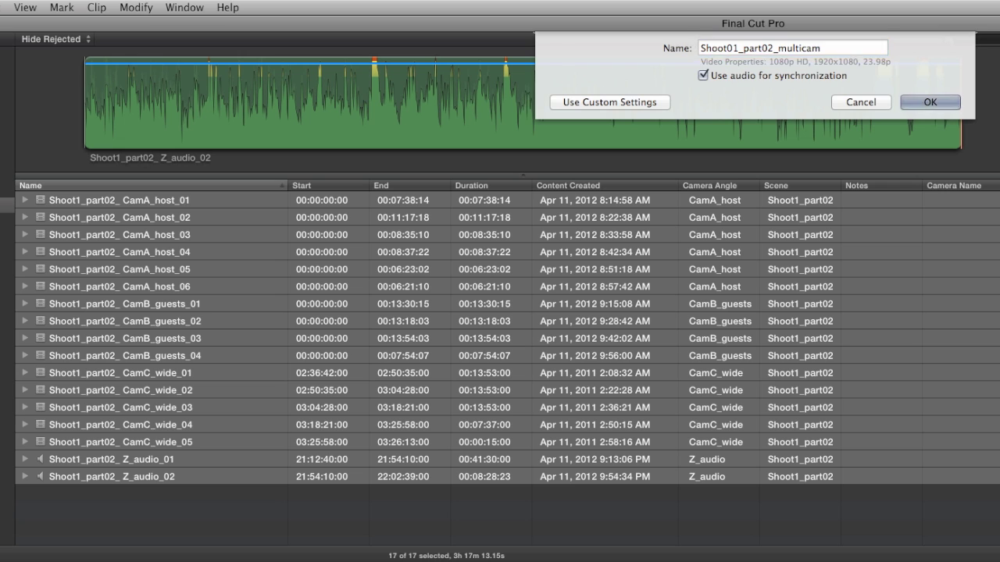
{"action": "key", "text": "Return"}
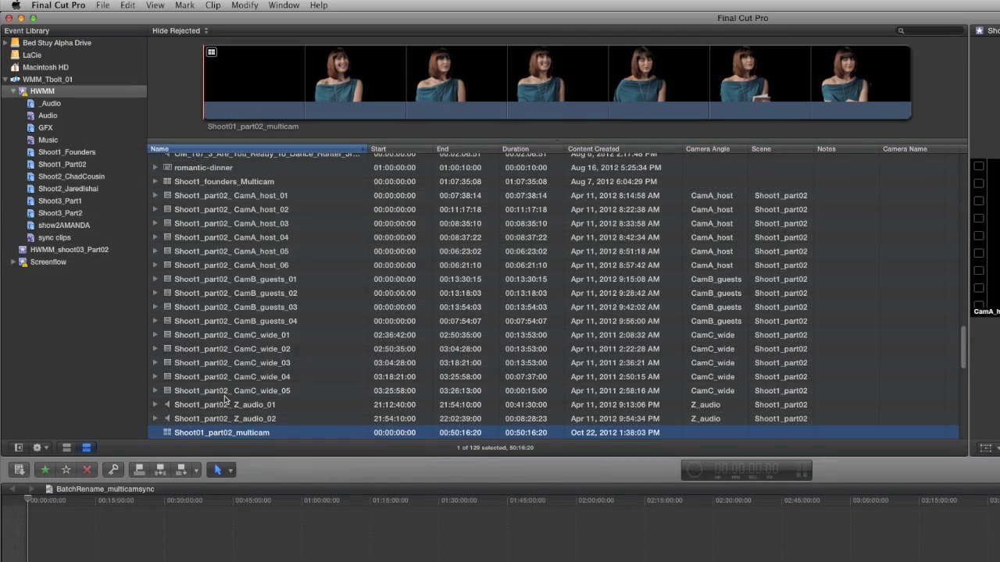
- Scroll the browser down to the synchronized Shoot01_part02_multicam clip, 00:50:16:20 long
{"action": "scroll", "coordinate": [224, 402], "scroll_direction": "down", "scroll_amount": 2}
{"action": "scroll", "coordinate": [225, 402], "scroll_direction": "down", "scroll_amount": 2}
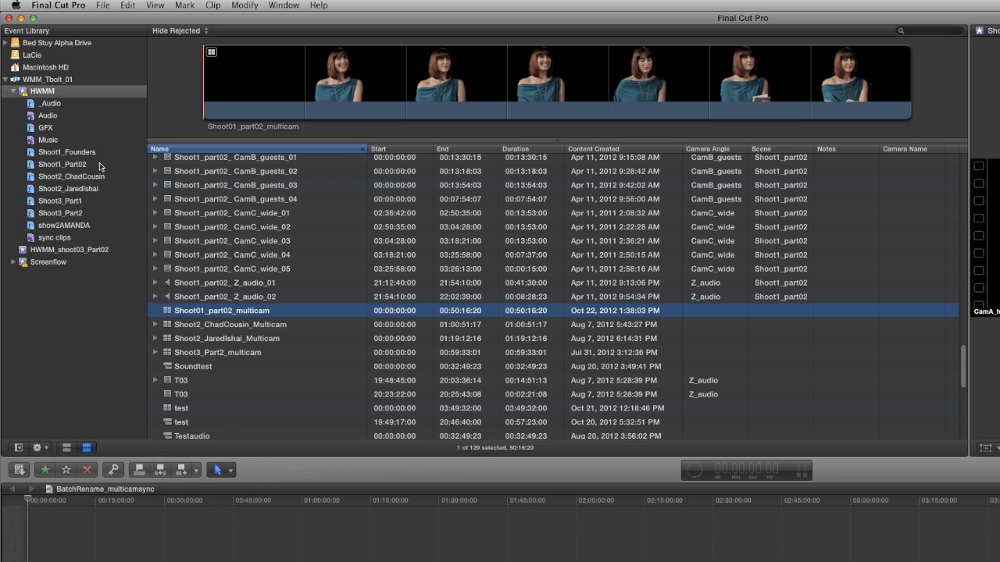
- Create a new smart collection named 'multicam' in the HWMM event
{"action": "left_click", "coordinate": [47, 93]}
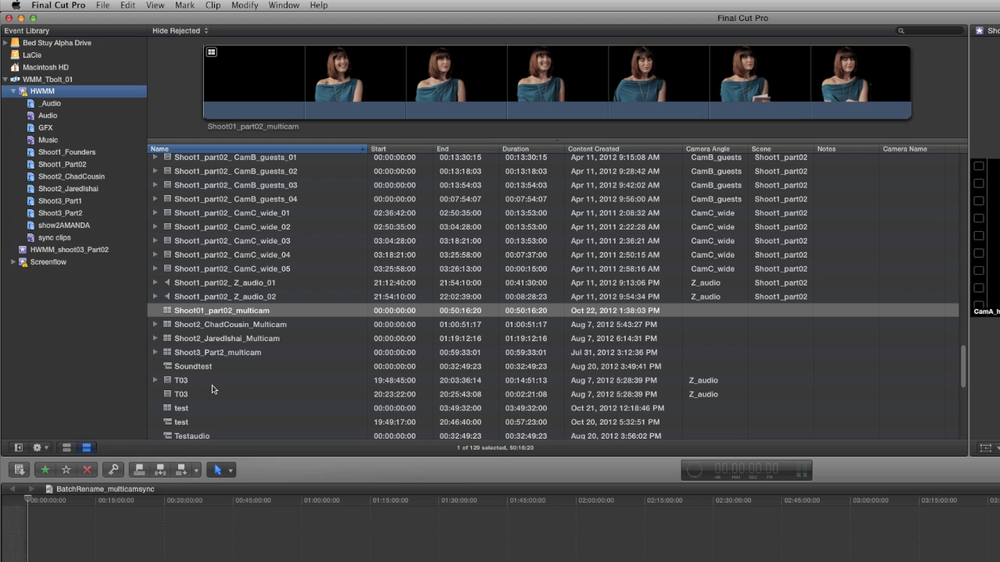
{"action": "right_click", "coordinate": [46, 92]}
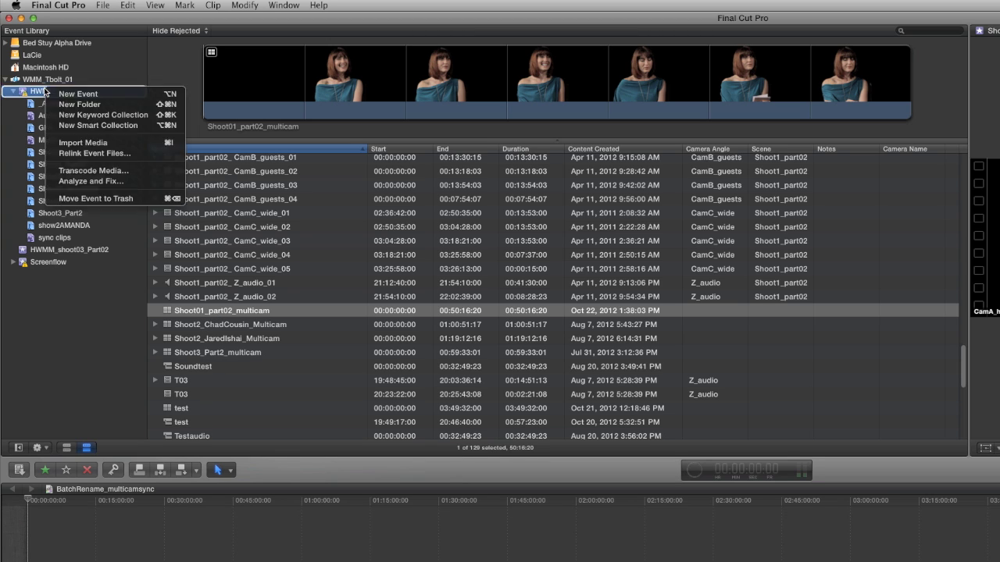
{"action": "left_click", "coordinate": [79, 126]}
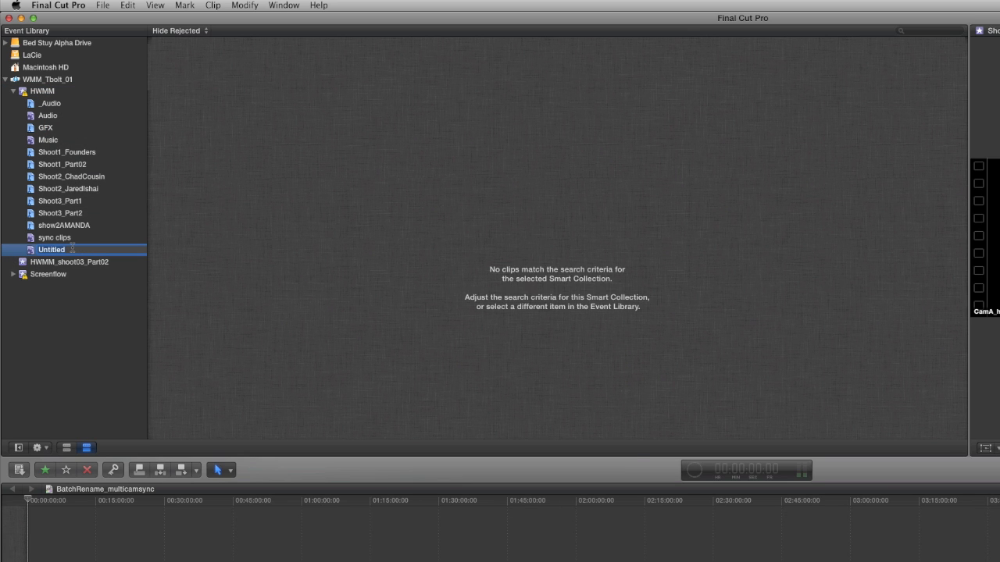
{"action": "type", "text": "multicam"}
{"action": "key", "text": "Return"}
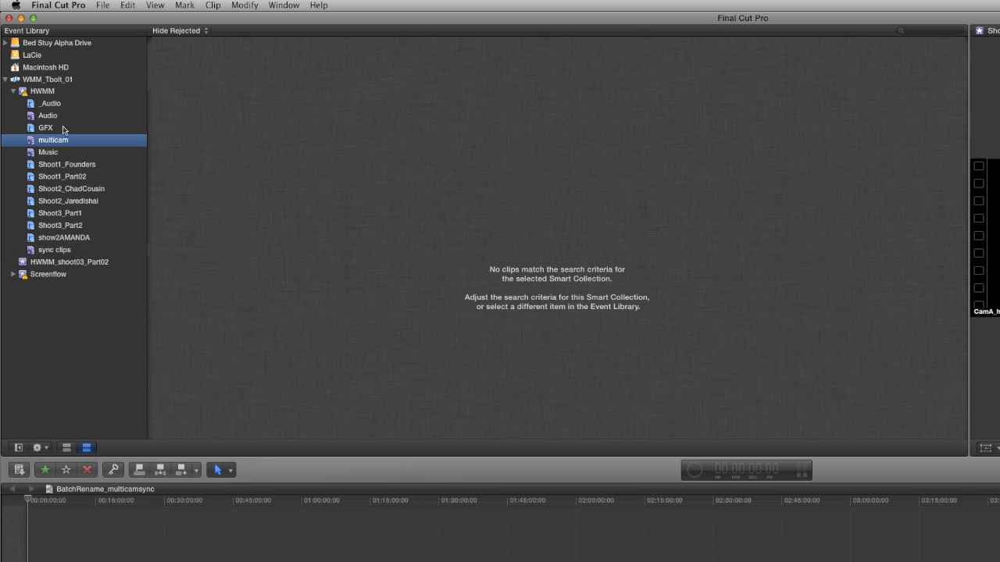
- Add a Clip Type rule to the multicam collection's filter set to Multicam
{"action": "double_click", "coordinate": [37, 141]}
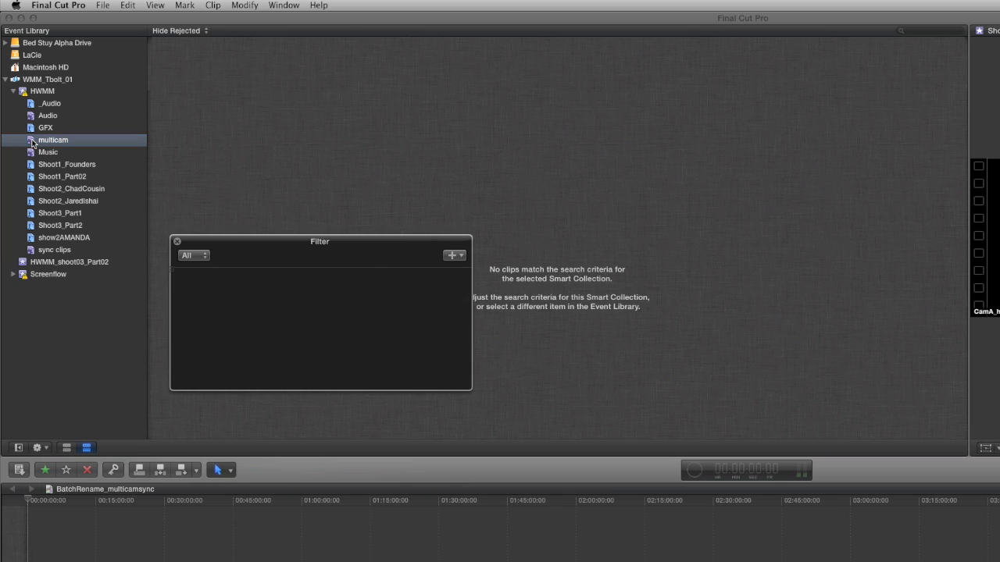
{"action": "left_click", "coordinate": [456, 257]}
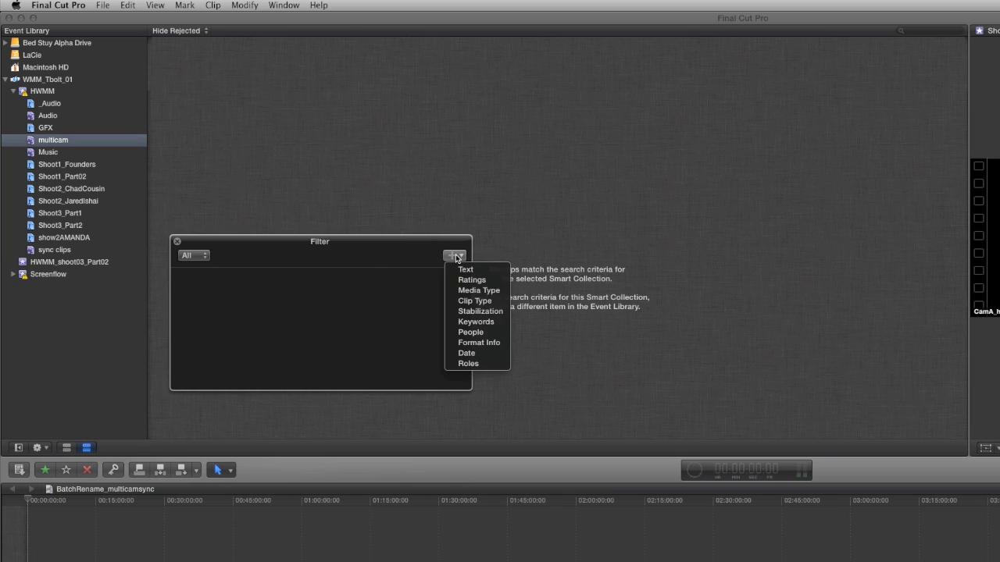
{"action": "left_click", "coordinate": [467, 302]}
{"action": "left_click", "coordinate": [345, 282]}
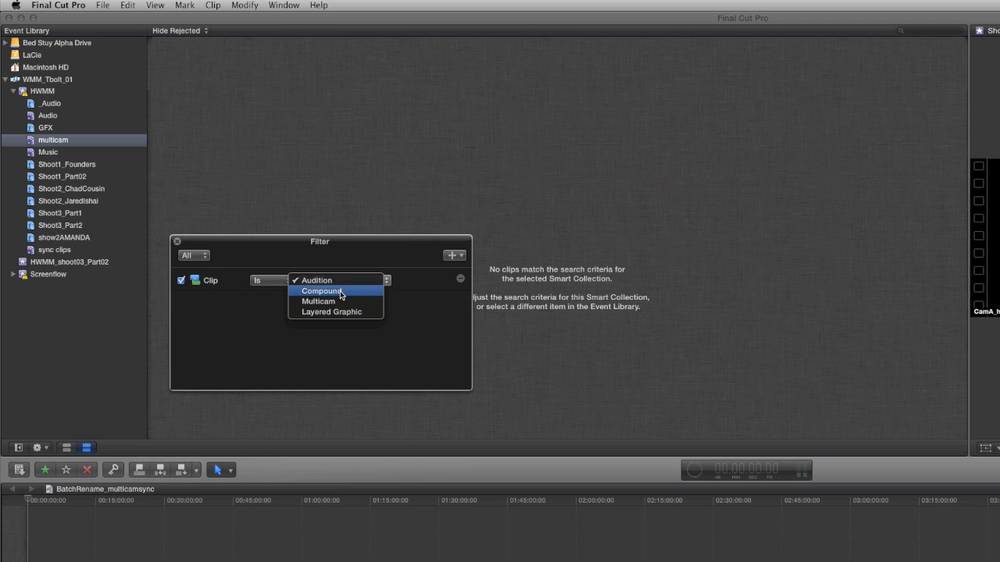
{"action": "left_click", "coordinate": [338, 302]}
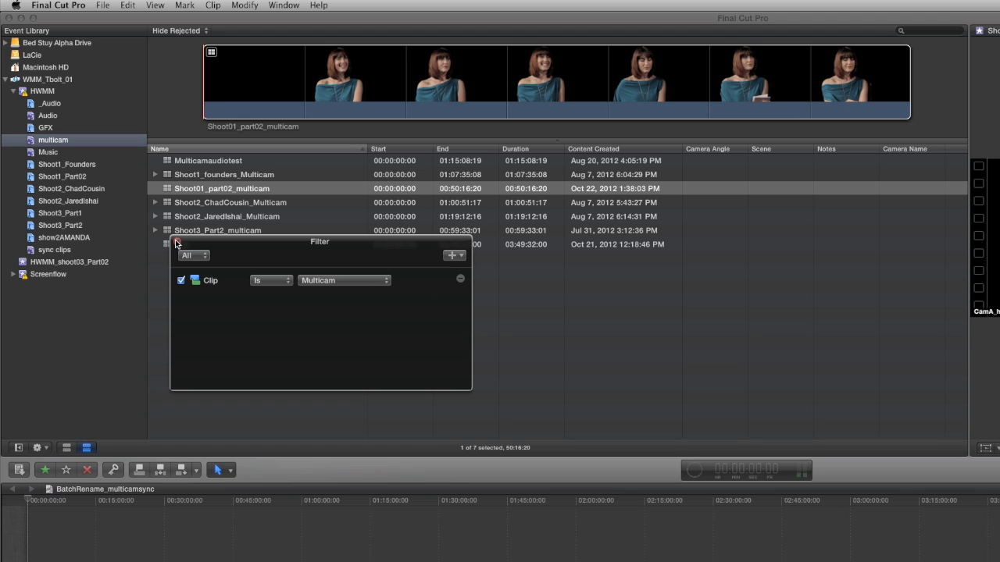
- Tag Shoot01_part02_multicam with the Shoot1_Part02 keyword and view it in that collection
{"action": "left_click", "coordinate": [176, 244]}
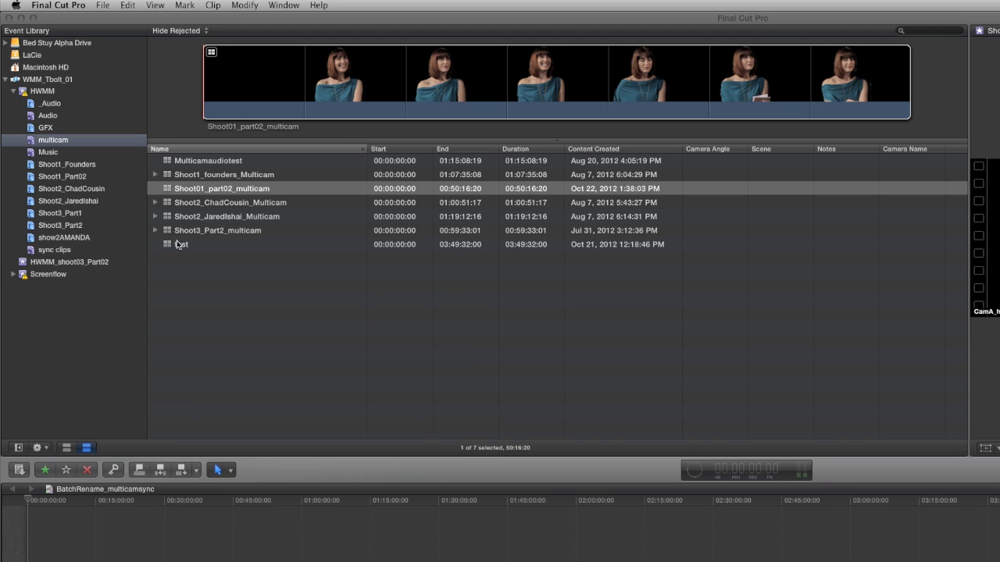
{"action": "left_click", "coordinate": [226, 190]}
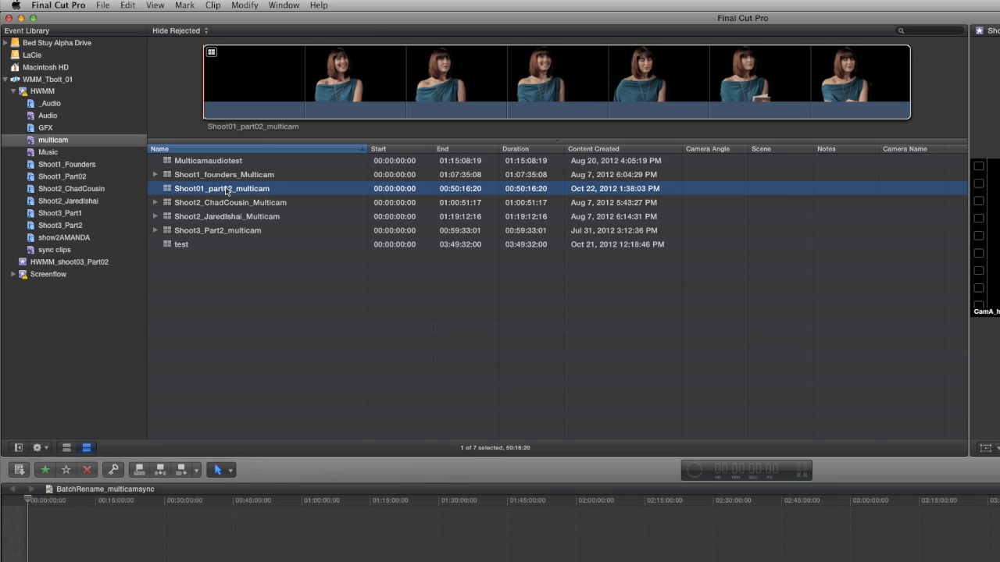
{"action": "key", "text": "super+k"}
{"action": "type", "text": "Shoot1_Part02"}
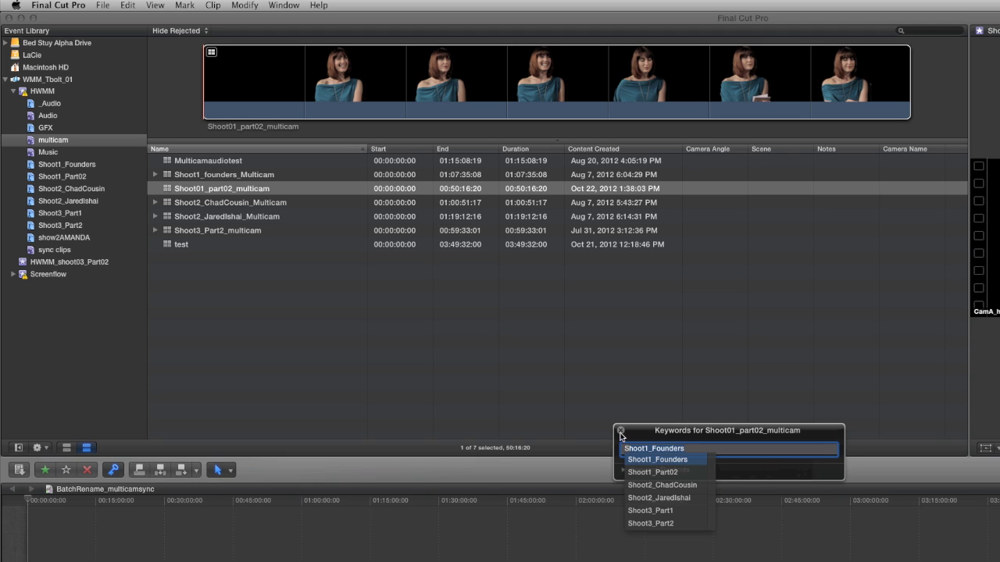
{"action": "left_click", "coordinate": [643, 473]}
{"action": "left_click", "coordinate": [67, 178]}
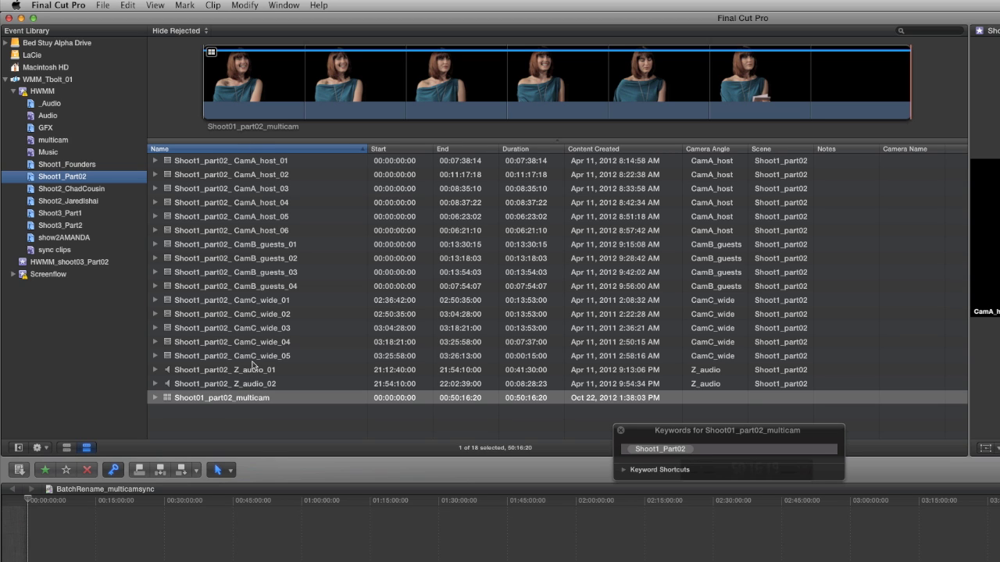
{"action": "left_click", "coordinate": [251, 400]}
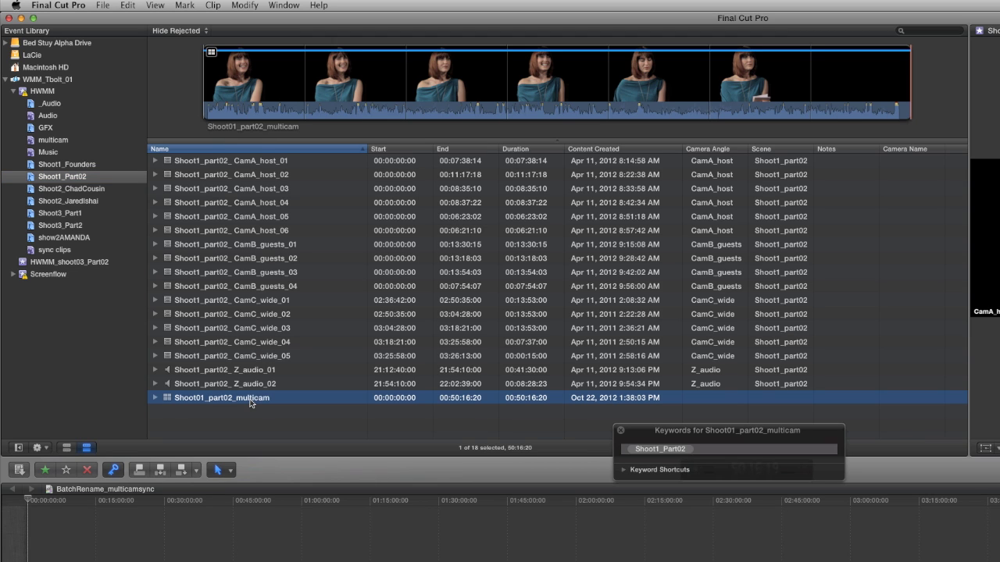
- Keep CamA_host as the active video angle and set the active audio angle to Z_audio
{"action": "left_click", "coordinate": [270, 81]}
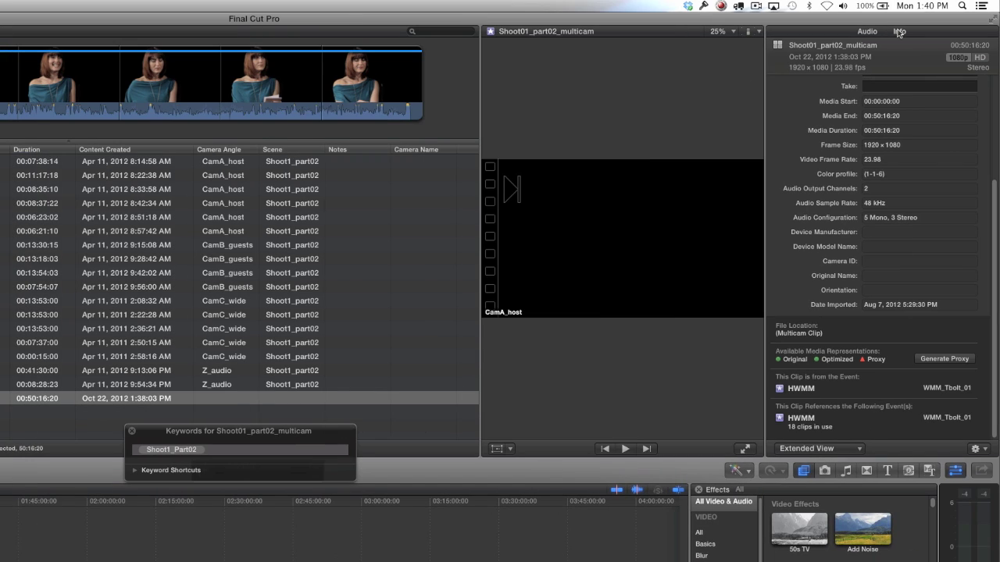
{"action": "scroll", "coordinate": [814, 165], "scroll_direction": "up", "scroll_amount": 5}
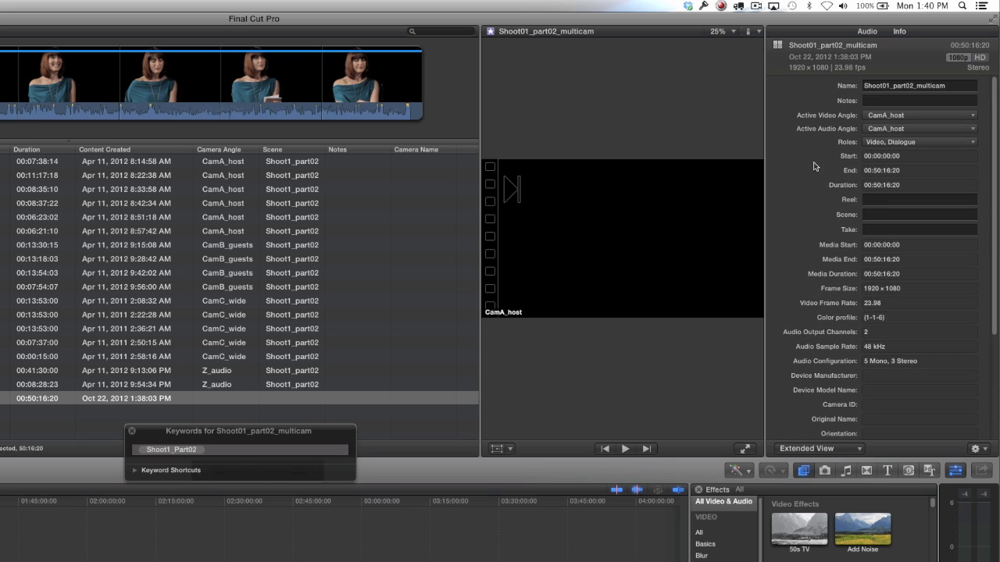
{"action": "left_click", "coordinate": [886, 116]}
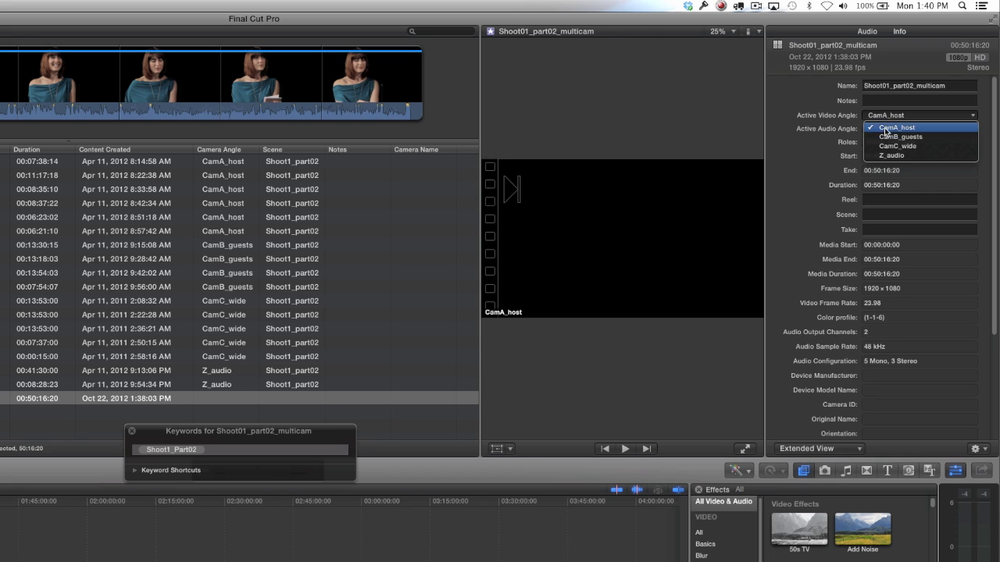
{"action": "left_click", "coordinate": [863, 128]}
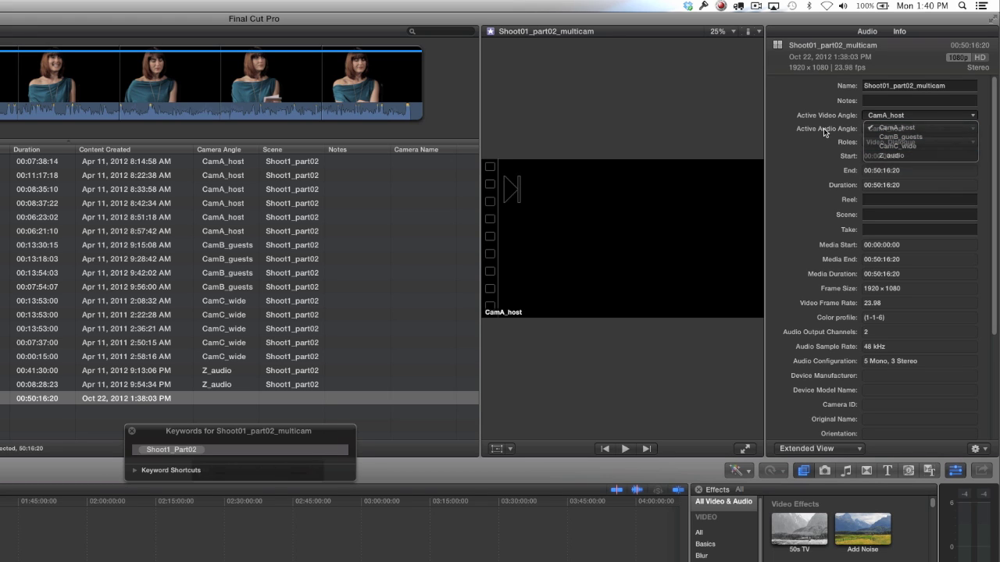
{"action": "left_click", "coordinate": [874, 129]}
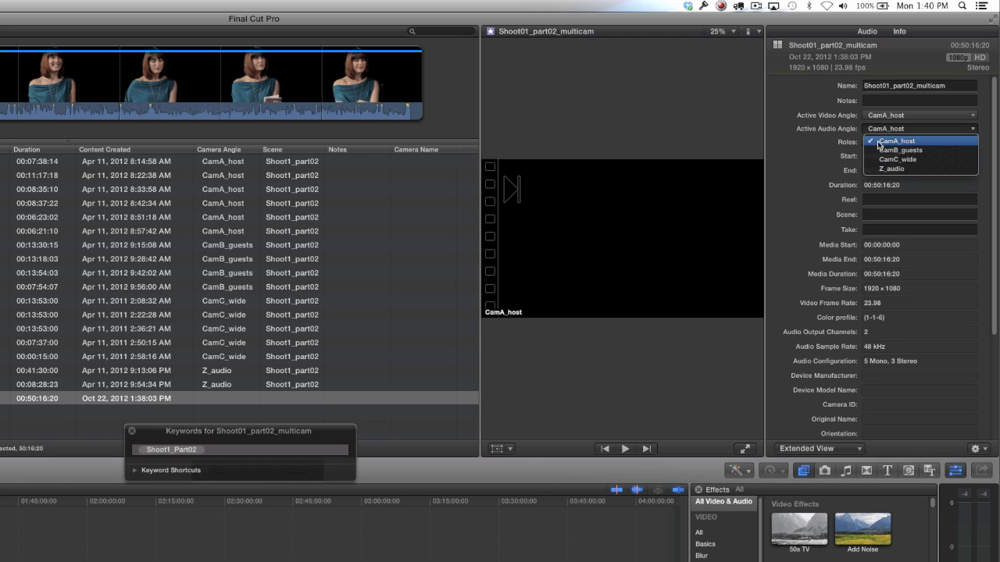
{"action": "left_click", "coordinate": [880, 170]}
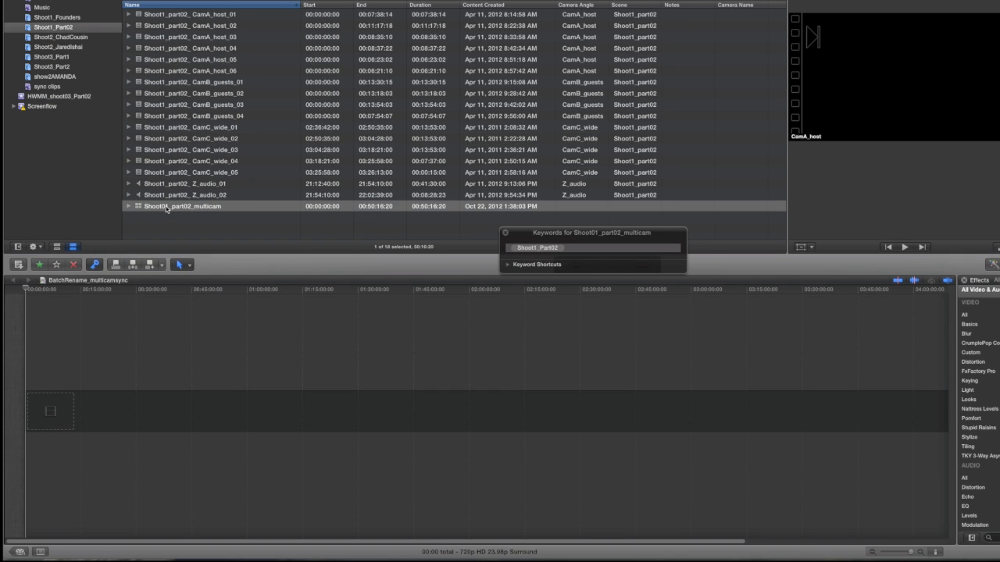
{"action": "left_click", "coordinate": [166, 207]}
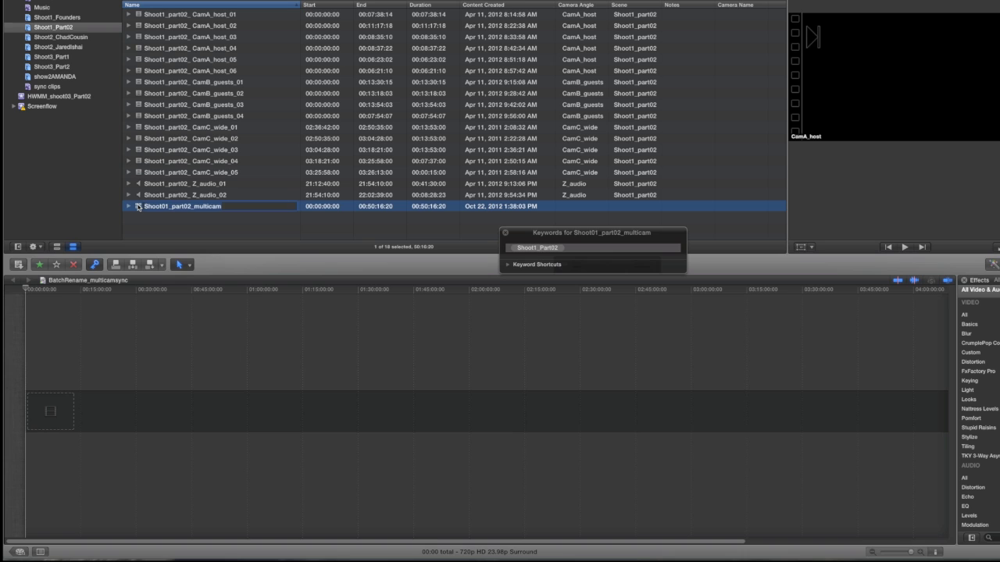
{"action": "right_click", "coordinate": [168, 205]}
{"action": "right_click", "coordinate": [136, 207]}
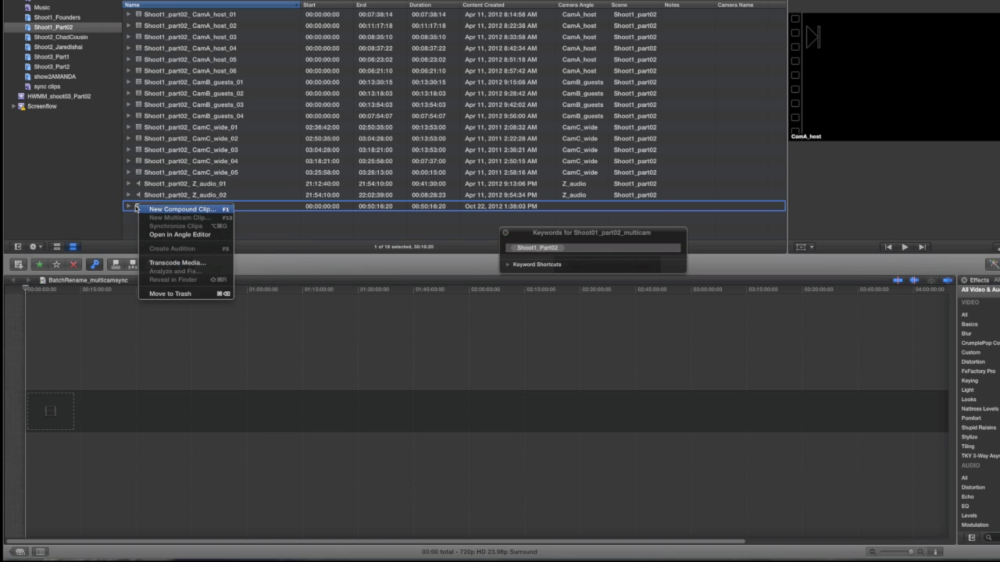
{"action": "left_click", "coordinate": [165, 233]}
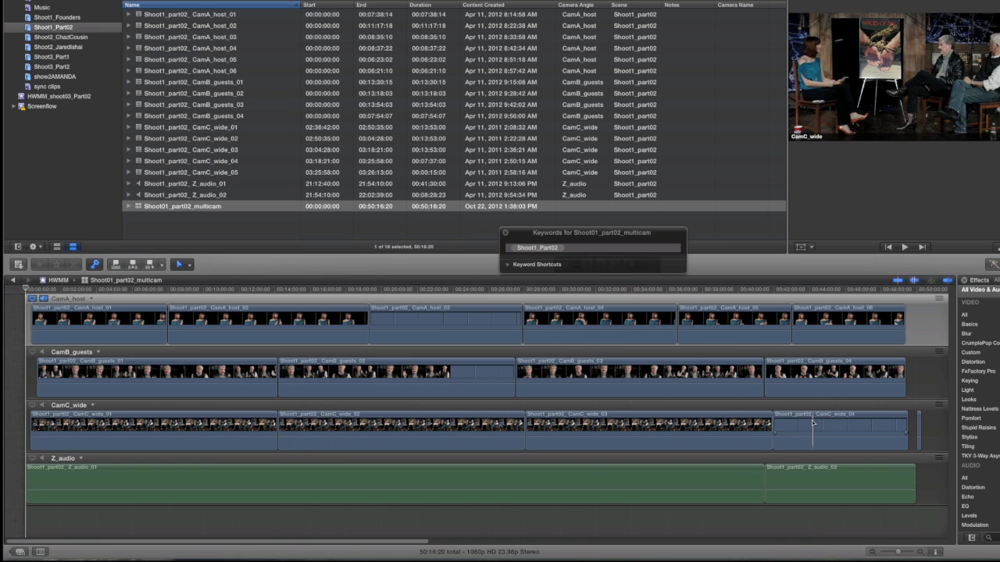
{"action": "left_click", "coordinate": [798, 479]}
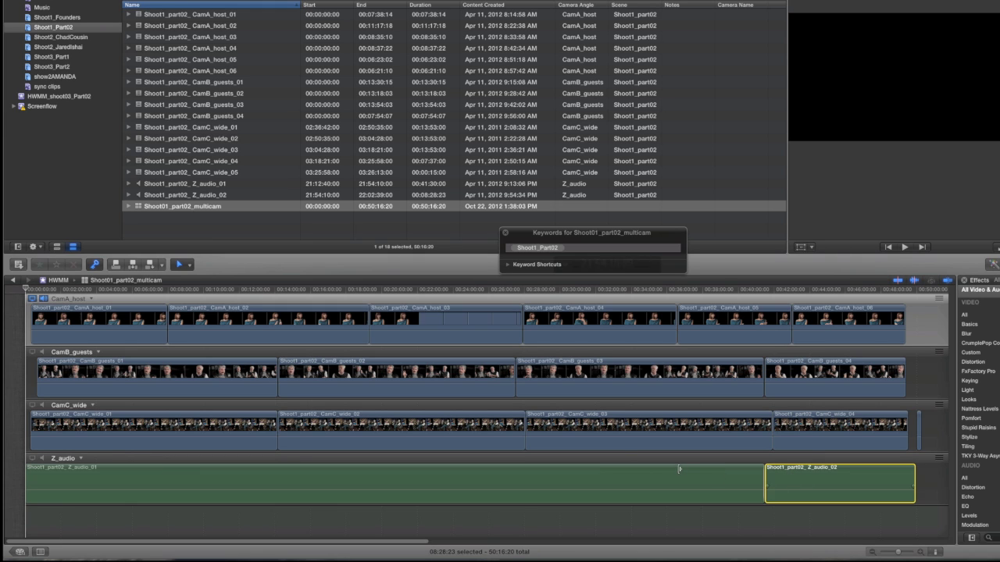
{"action": "left_click", "coordinate": [635, 481]}
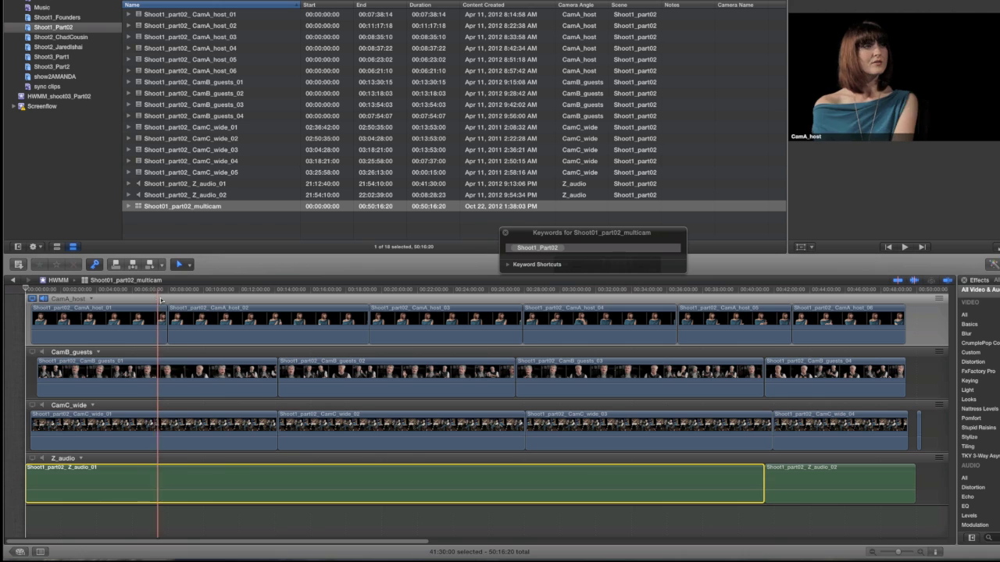
{"action": "left_click", "coordinate": [211, 289]}
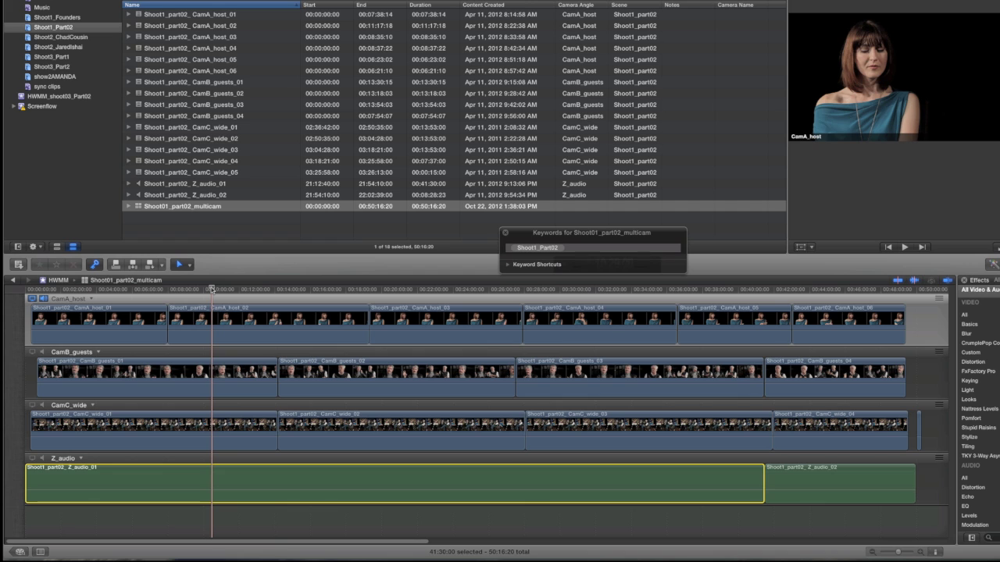
{"action": "key", "text": "super+bracketleft"}
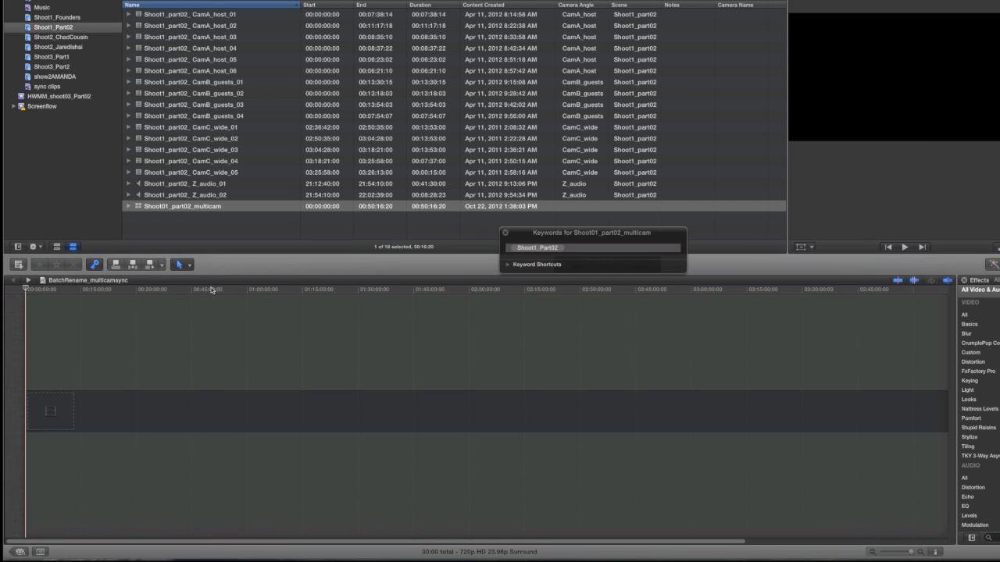
- Append Shoot01_part02_multicam to the BatchRename_multicamsync timeline and zoom the timeline to fit it
{"action": "left_click", "coordinate": [187, 206]}
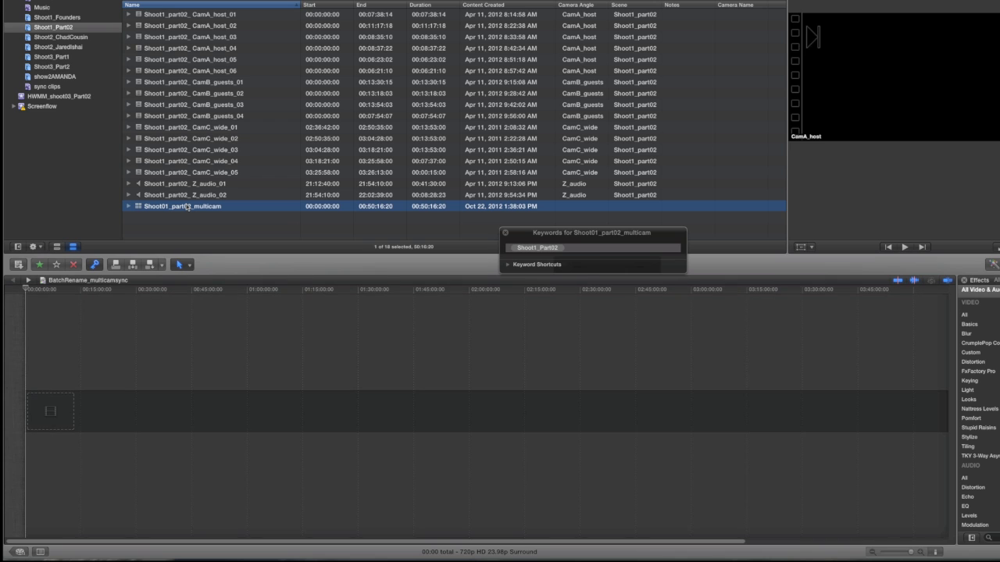
{"action": "key", "text": "e"}
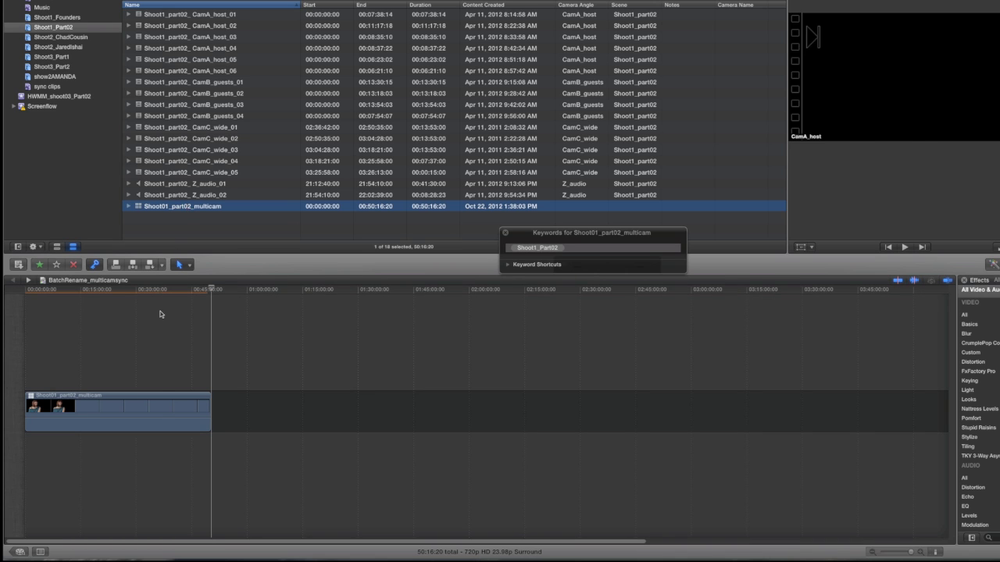
{"action": "key", "text": "shift+z"}
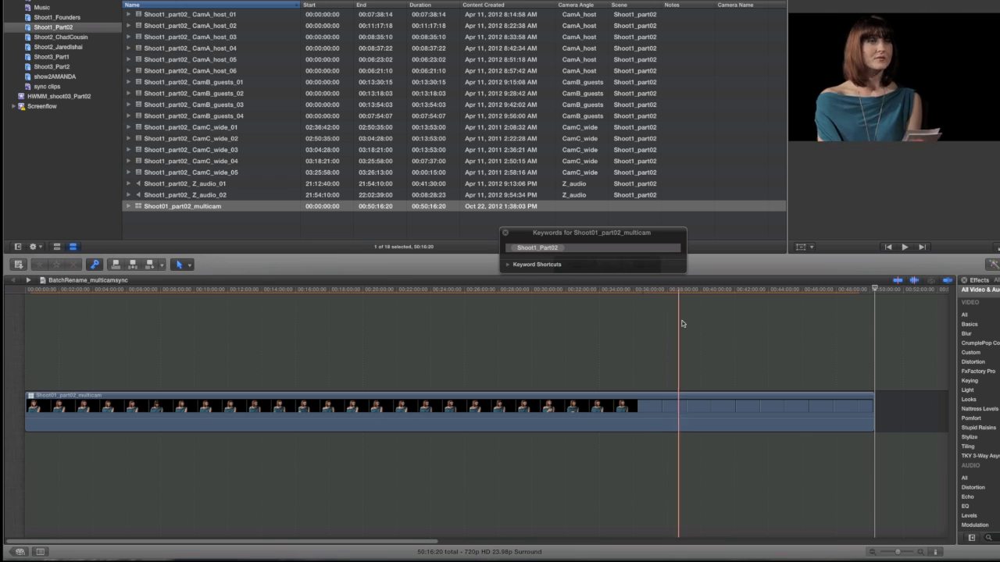
{"action": "left_click", "coordinate": [451, 324]}
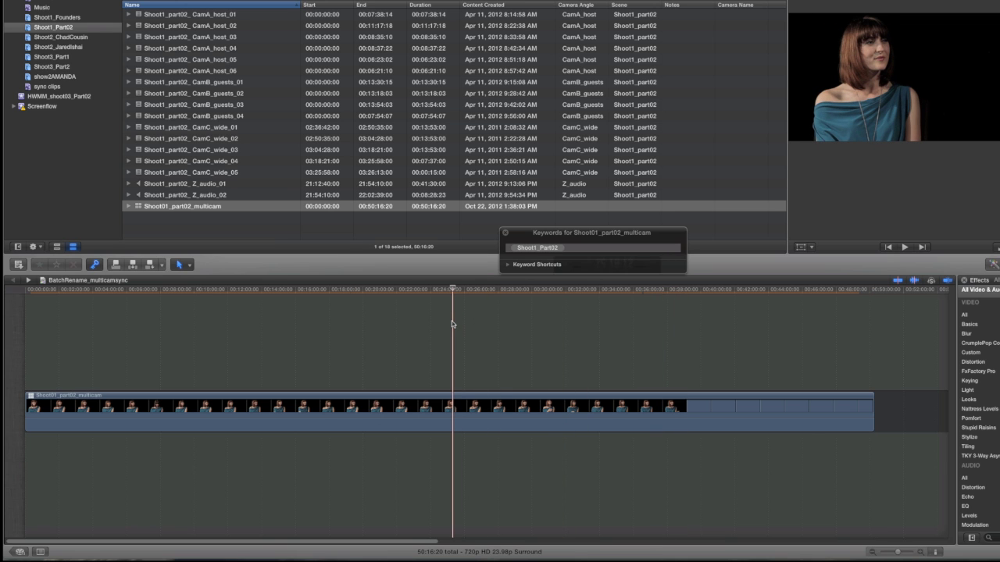